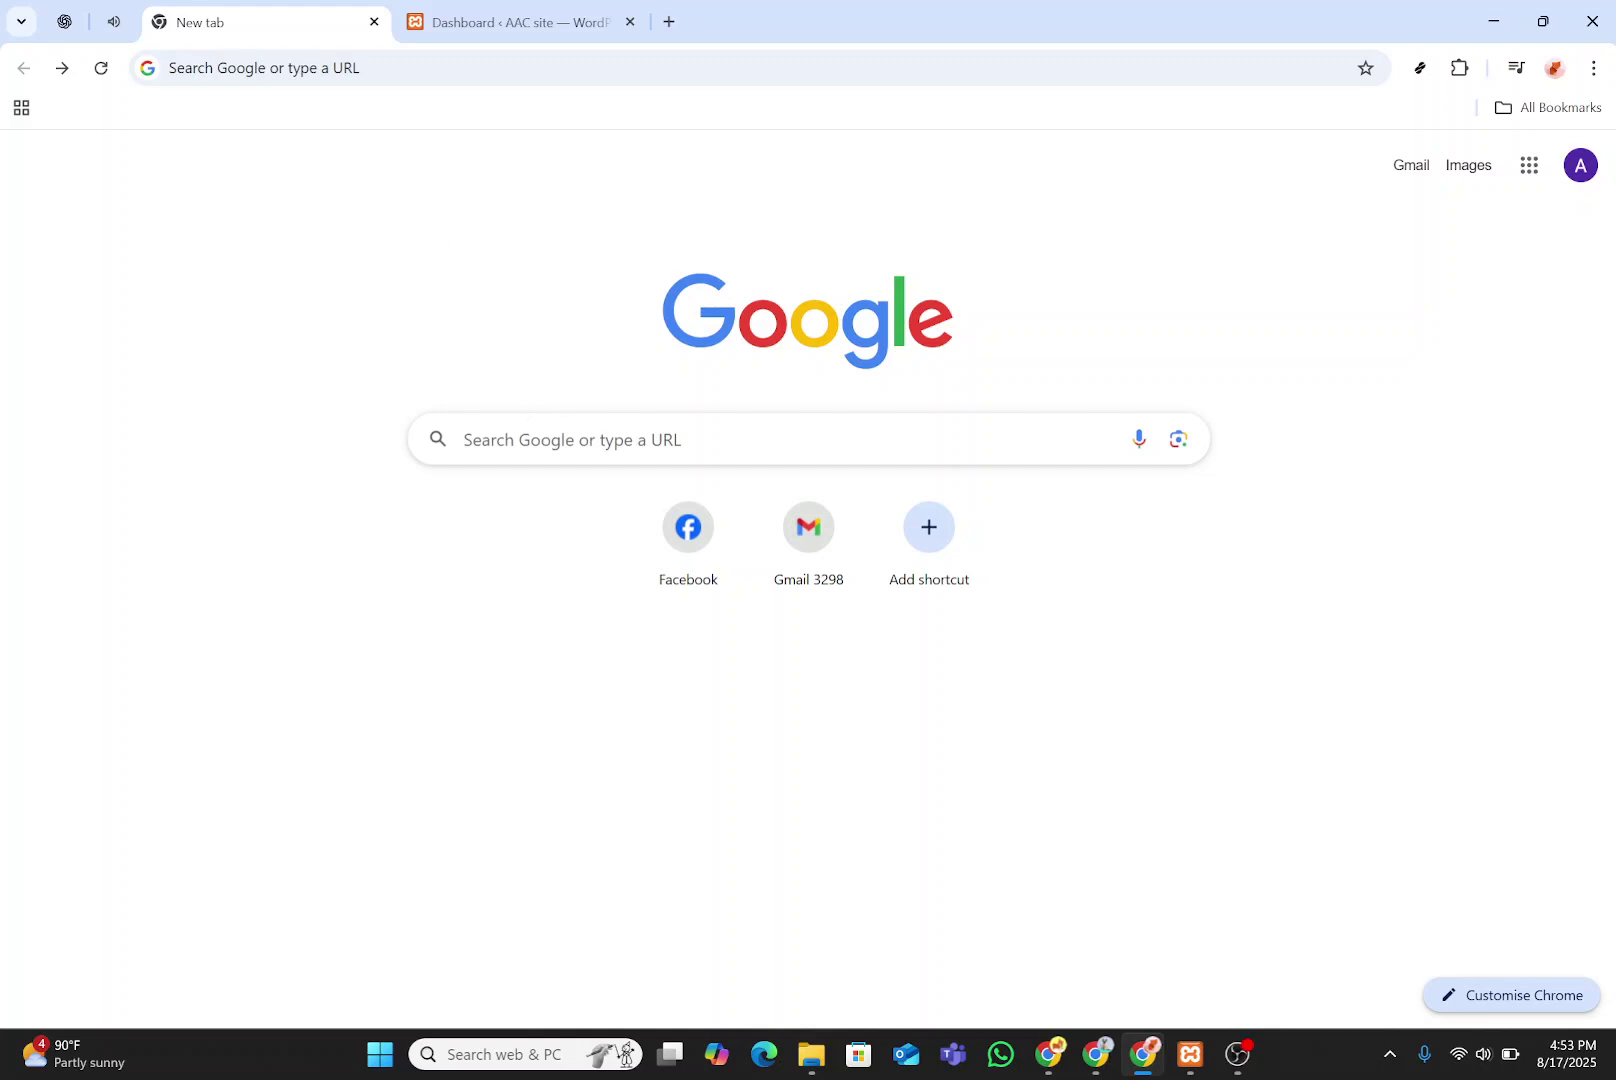
Step: Search Google for "wordpress.com login" and open the WordPress.com site from the results
click(464, 439)
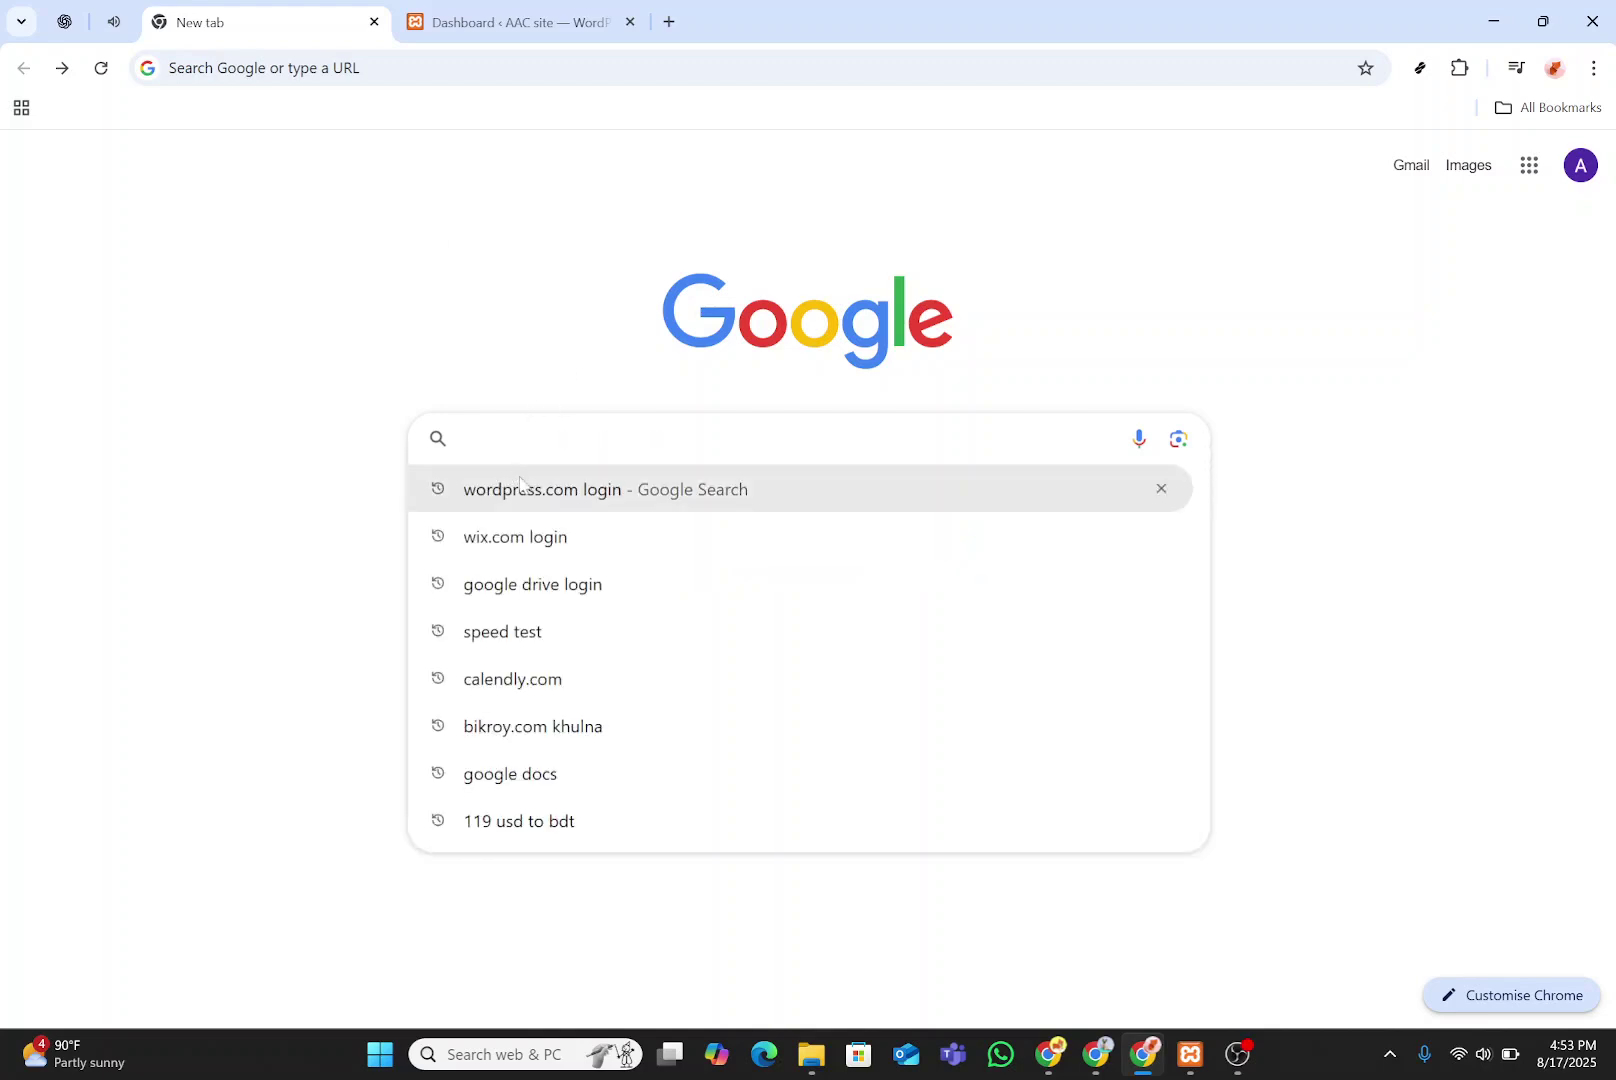
click(555, 495)
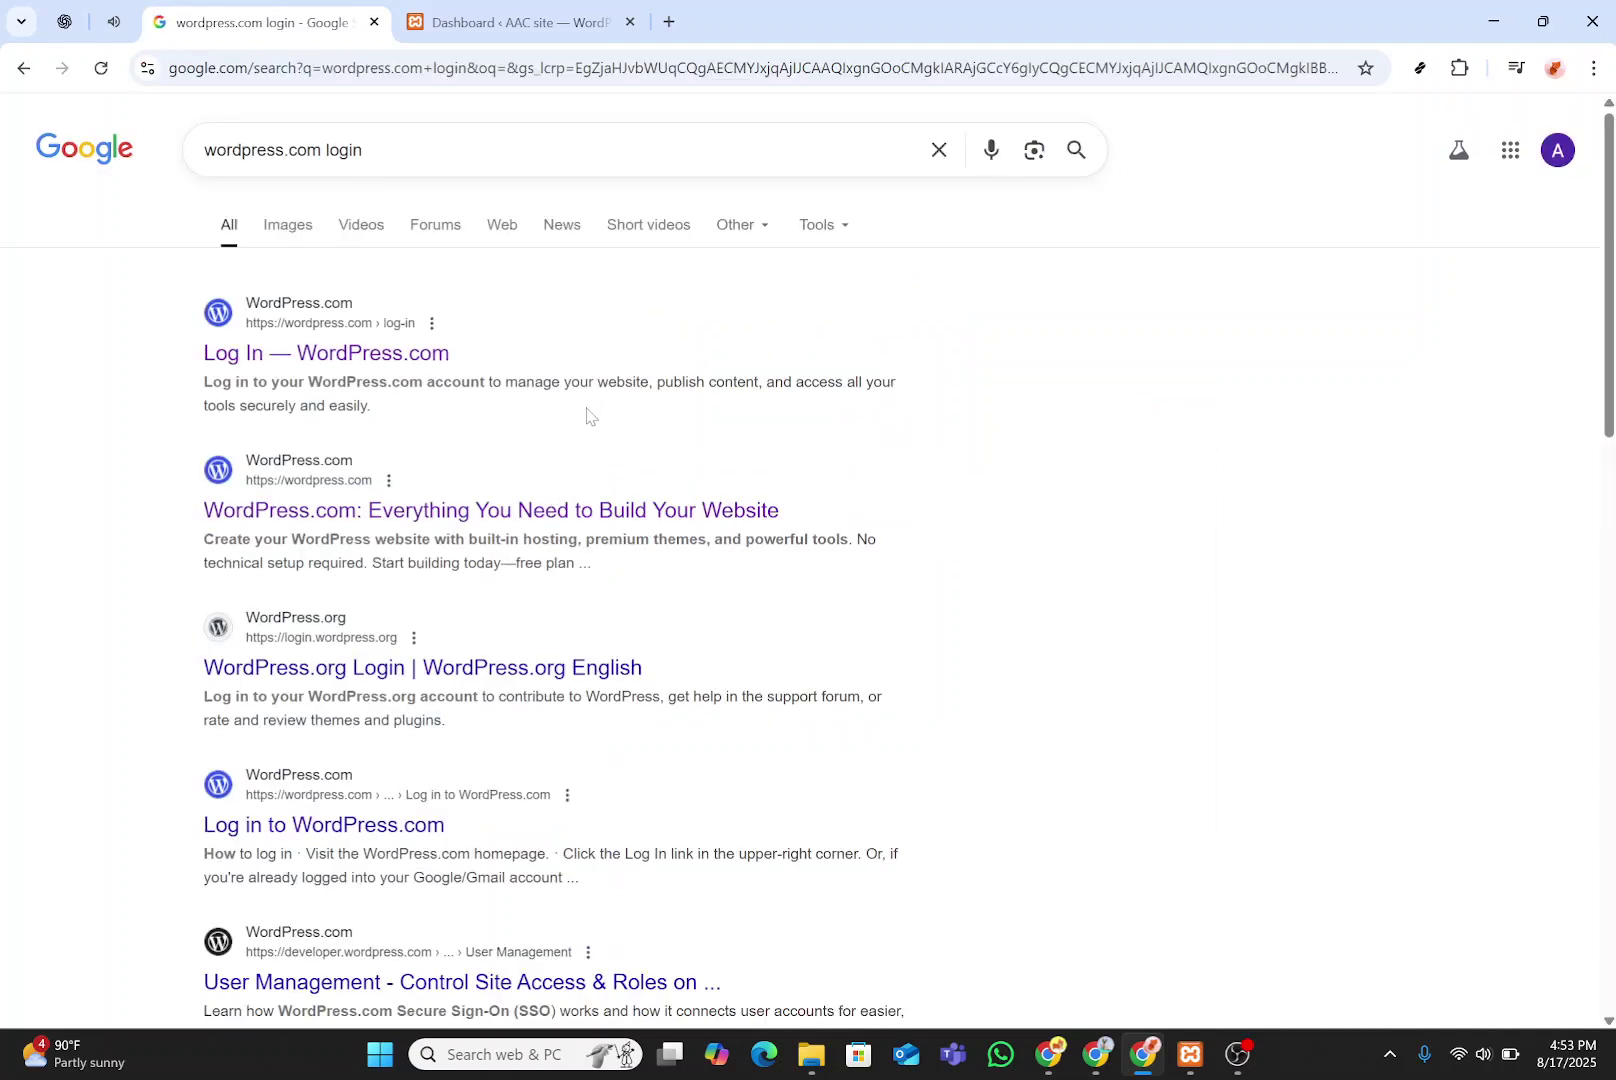
scroll(588, 413, down, 1)
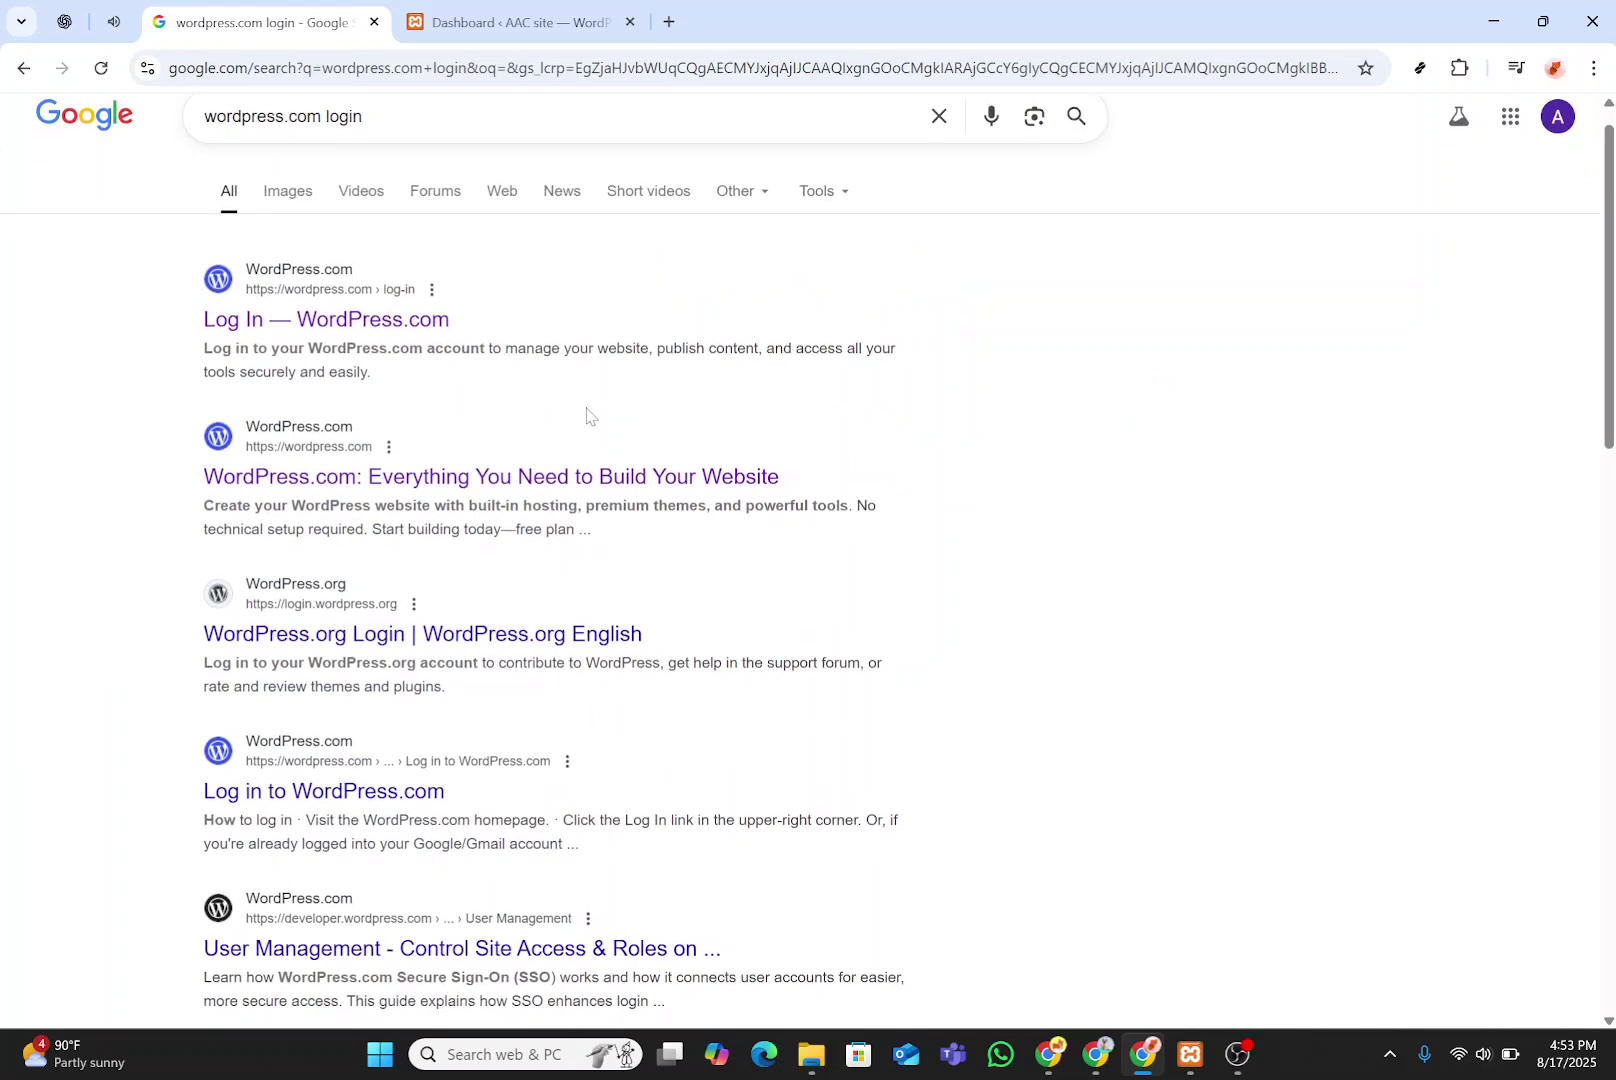
click(404, 484)
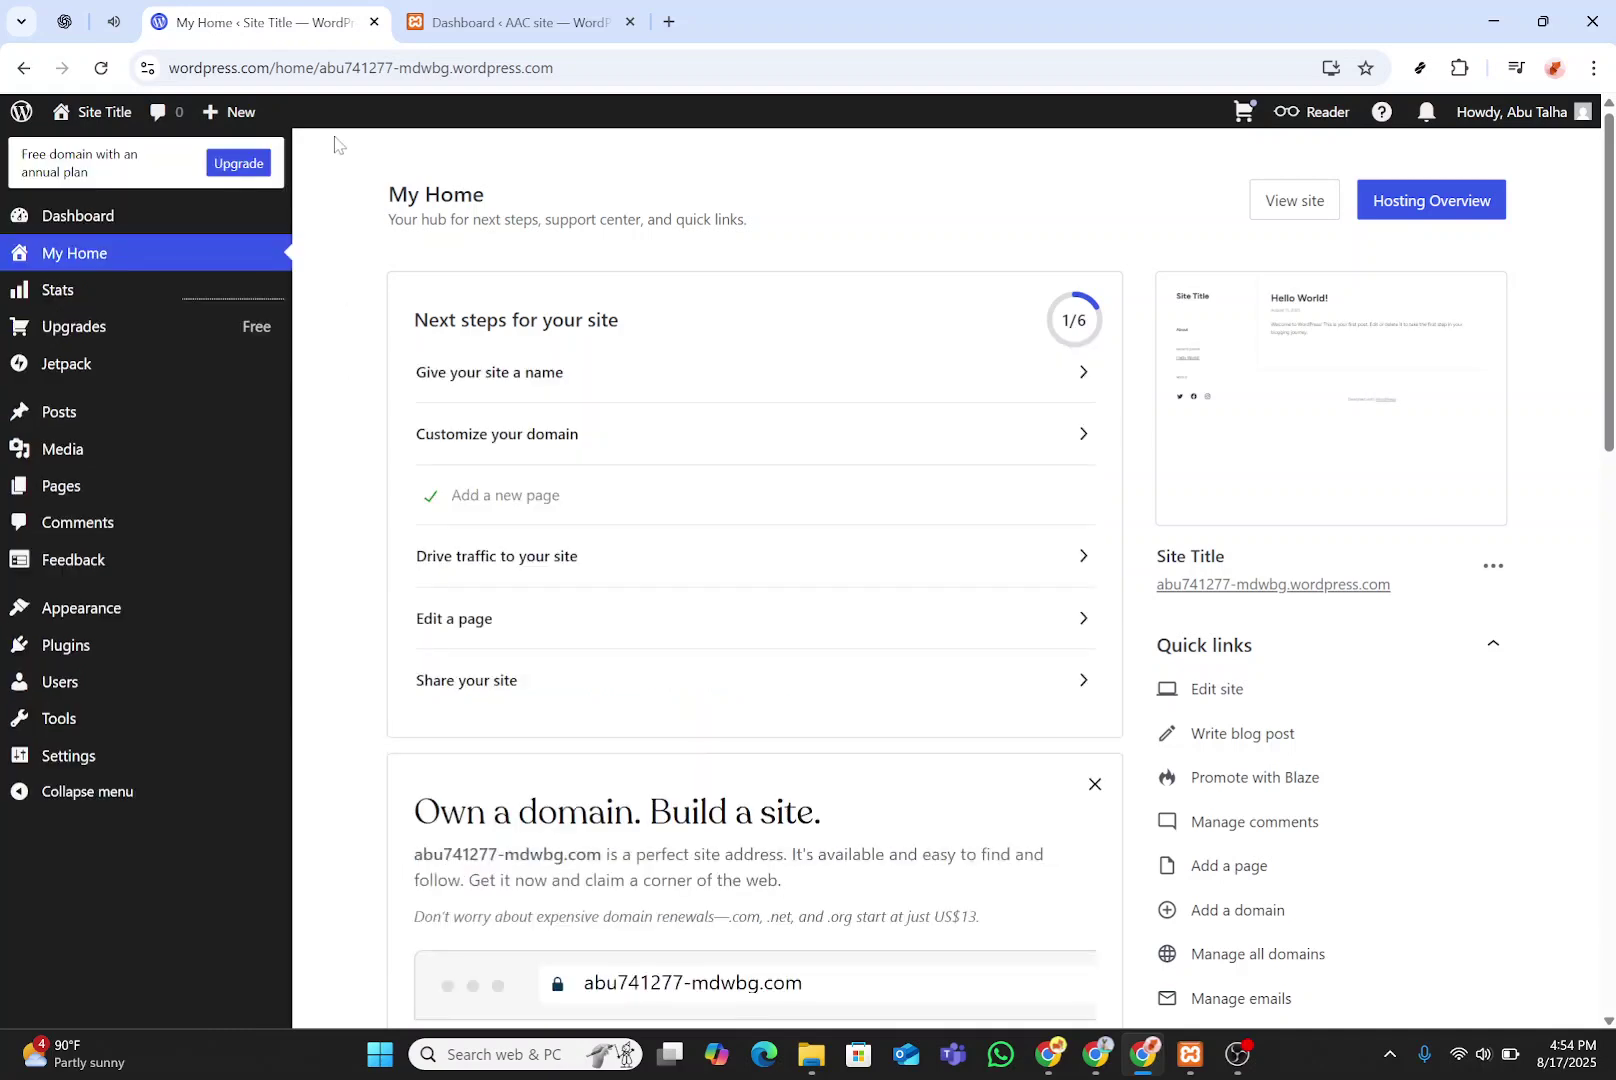
Step: Switch to the AAC site's WordPress dashboard and open its page for adding plugins
click(520, 22)
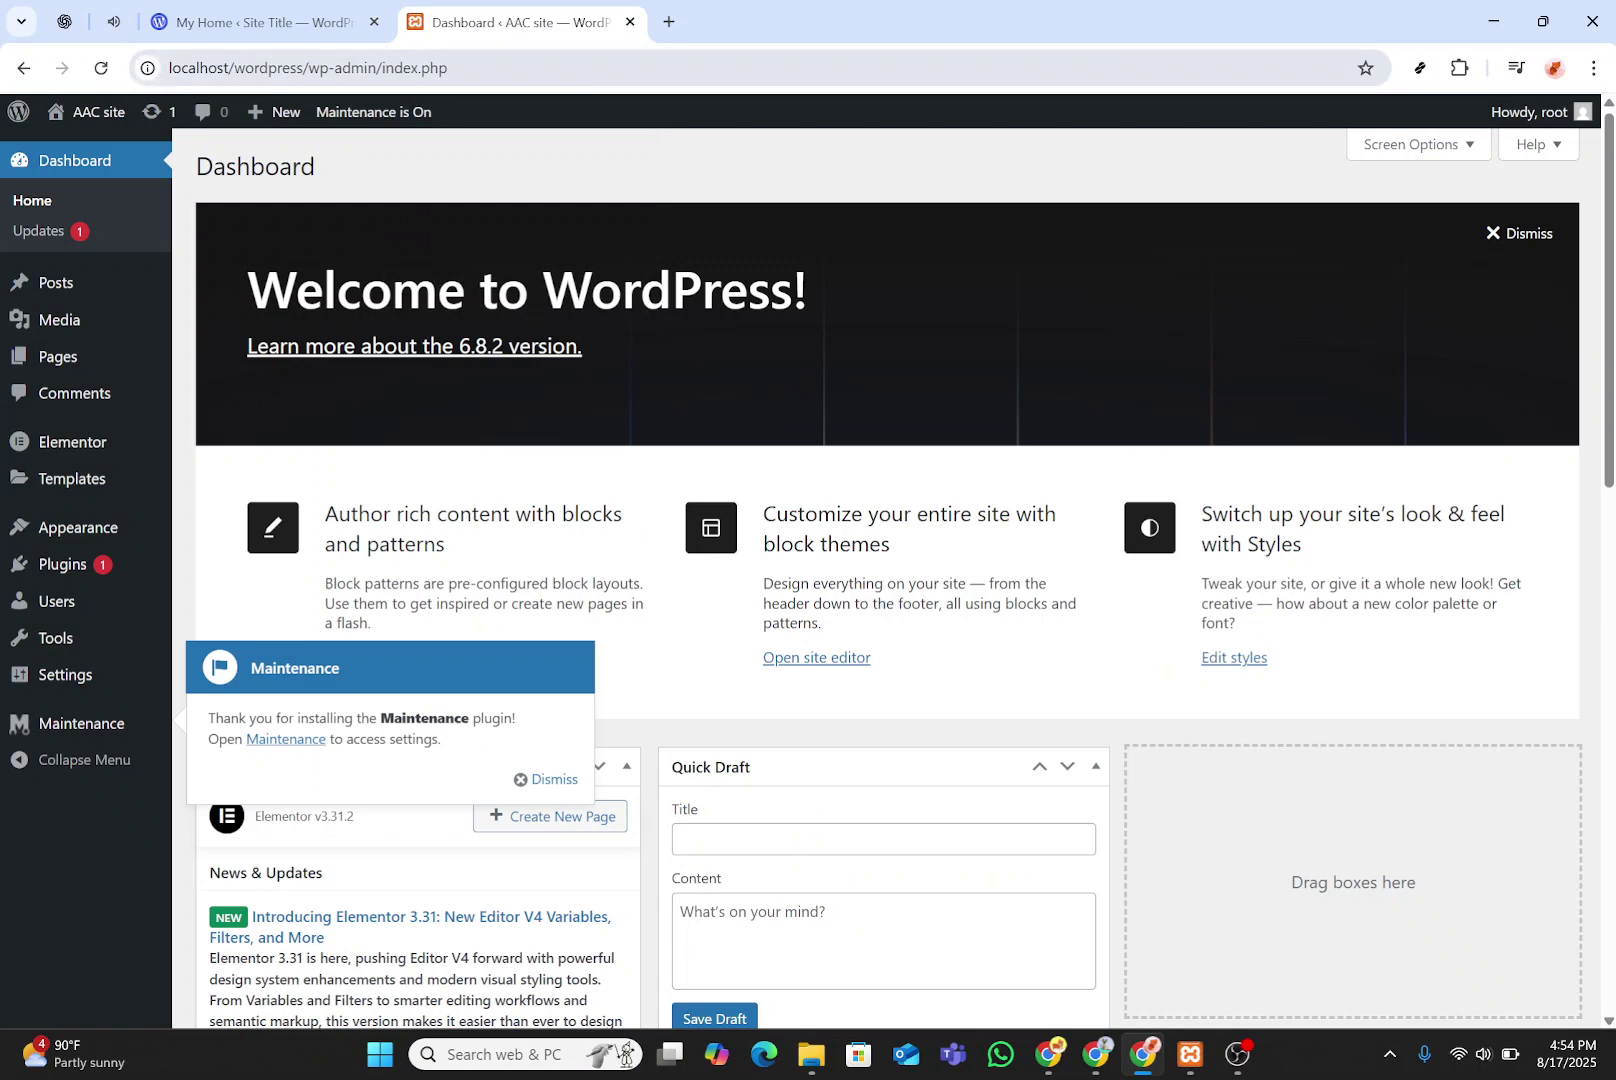
key(ctrl+l)
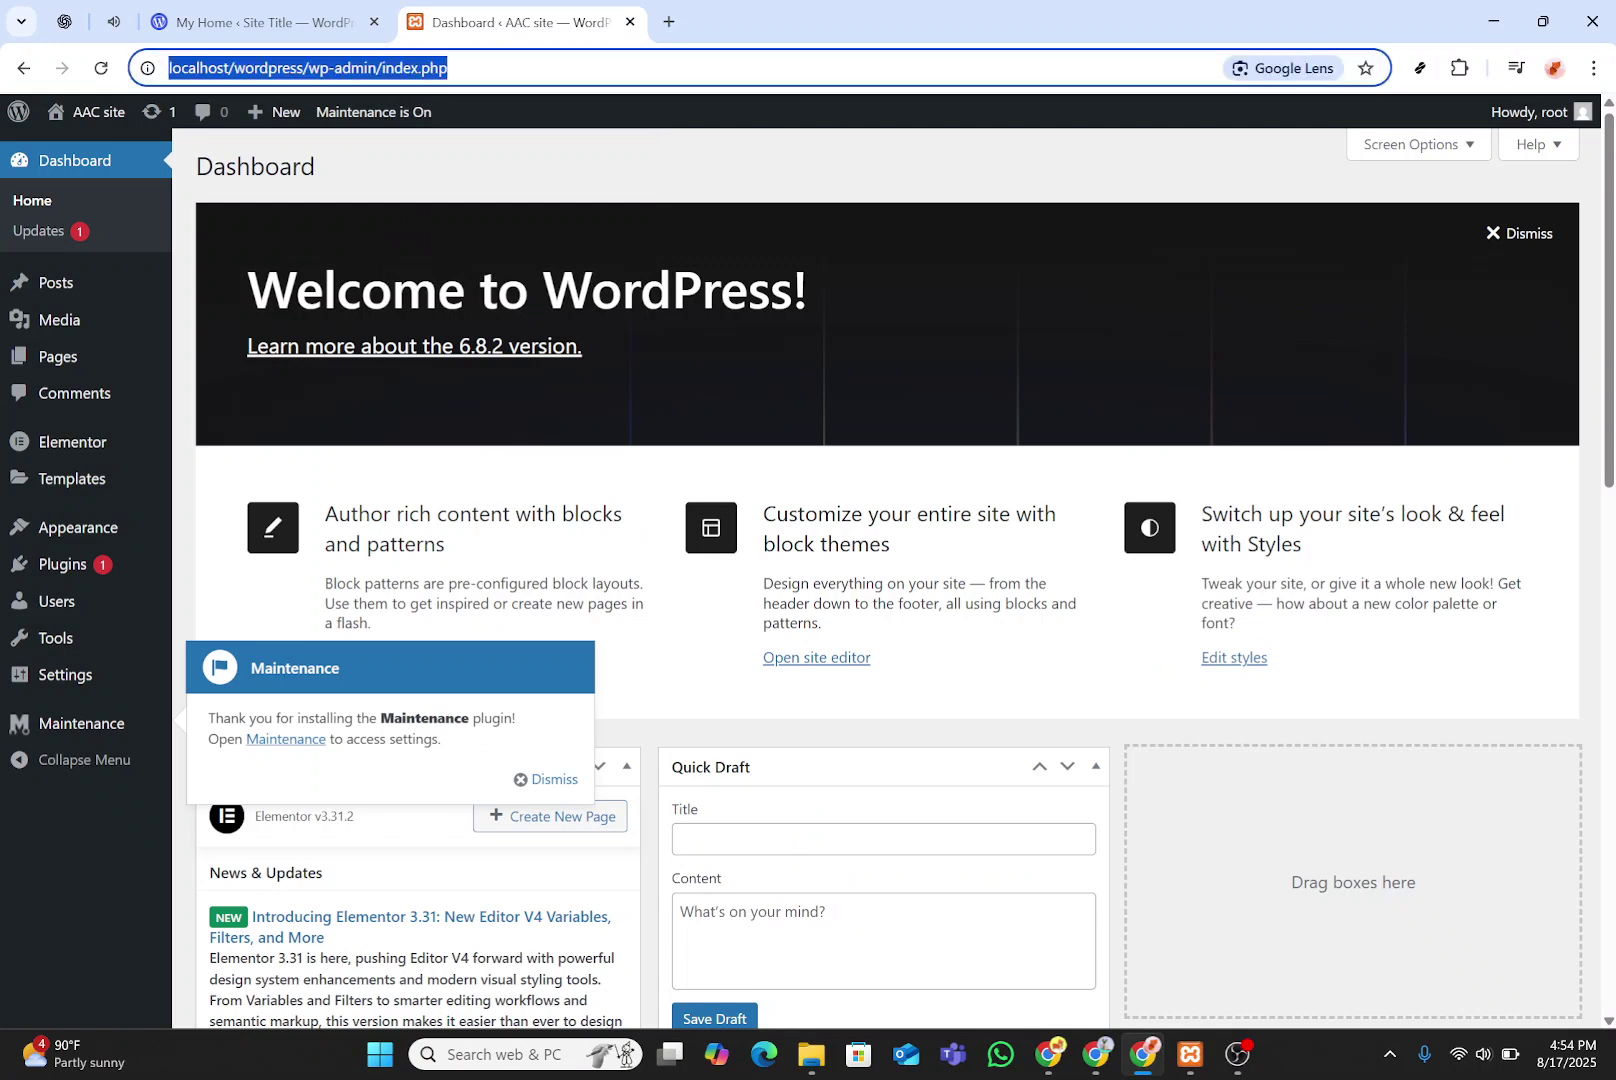
click(449, 67)
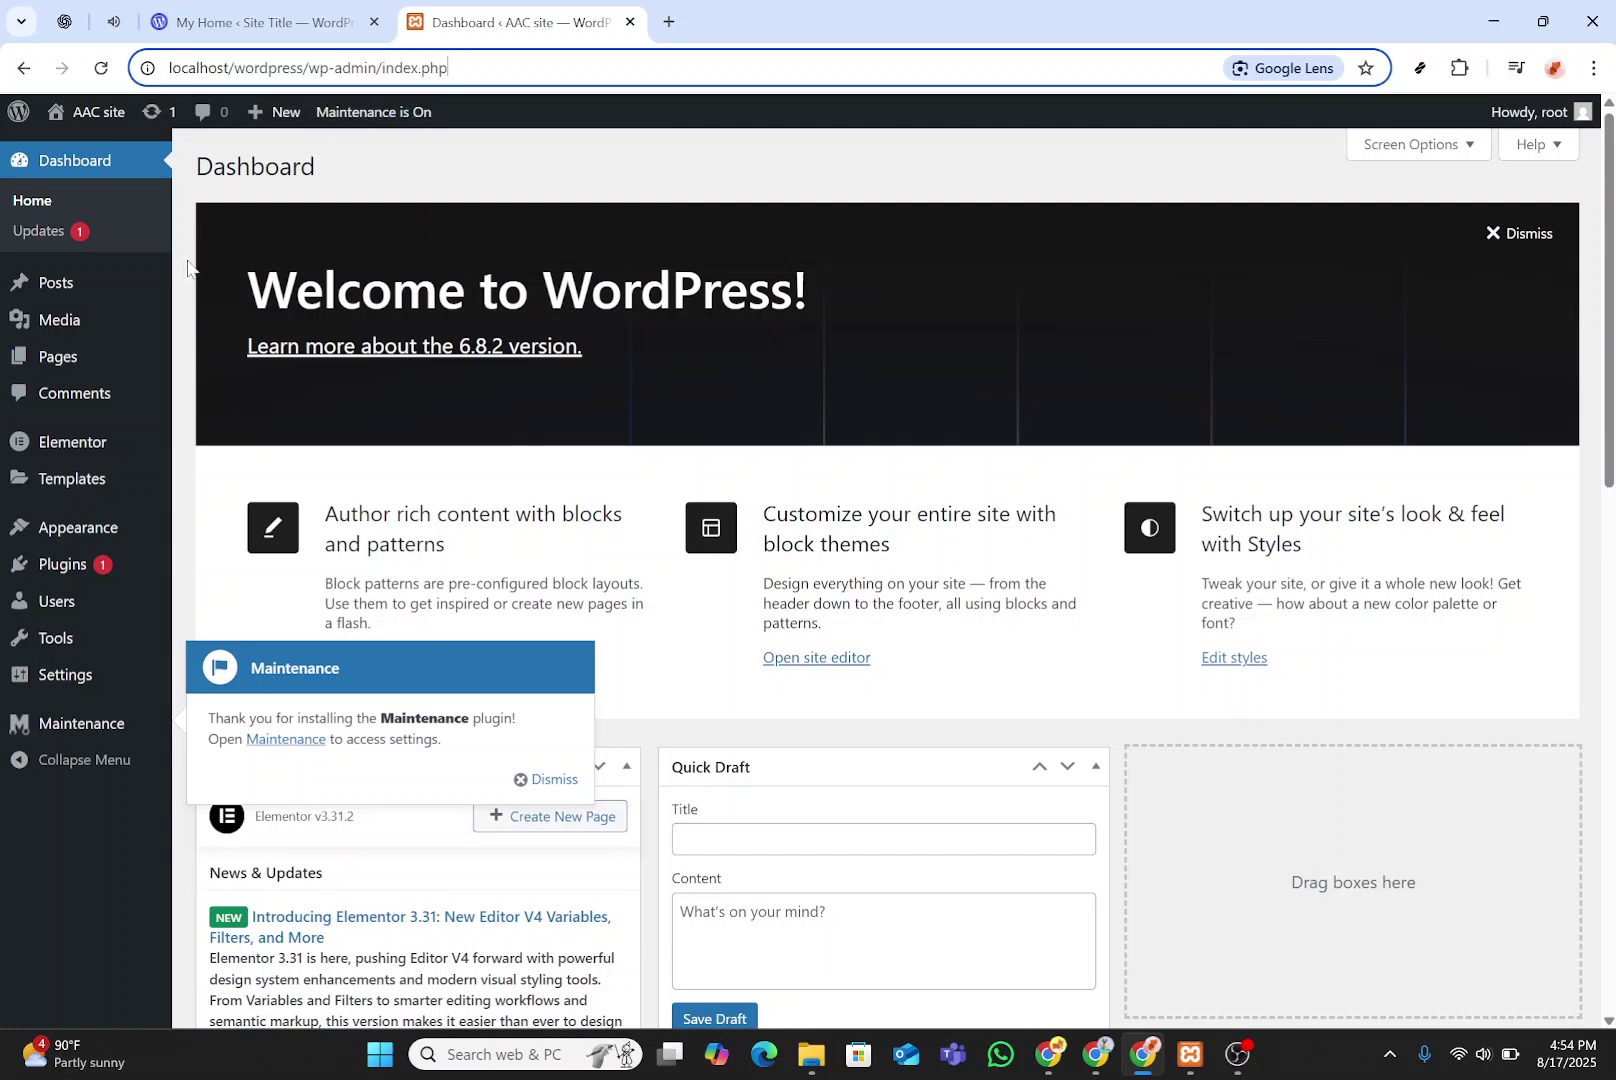
scroll(187, 268, down, 1)
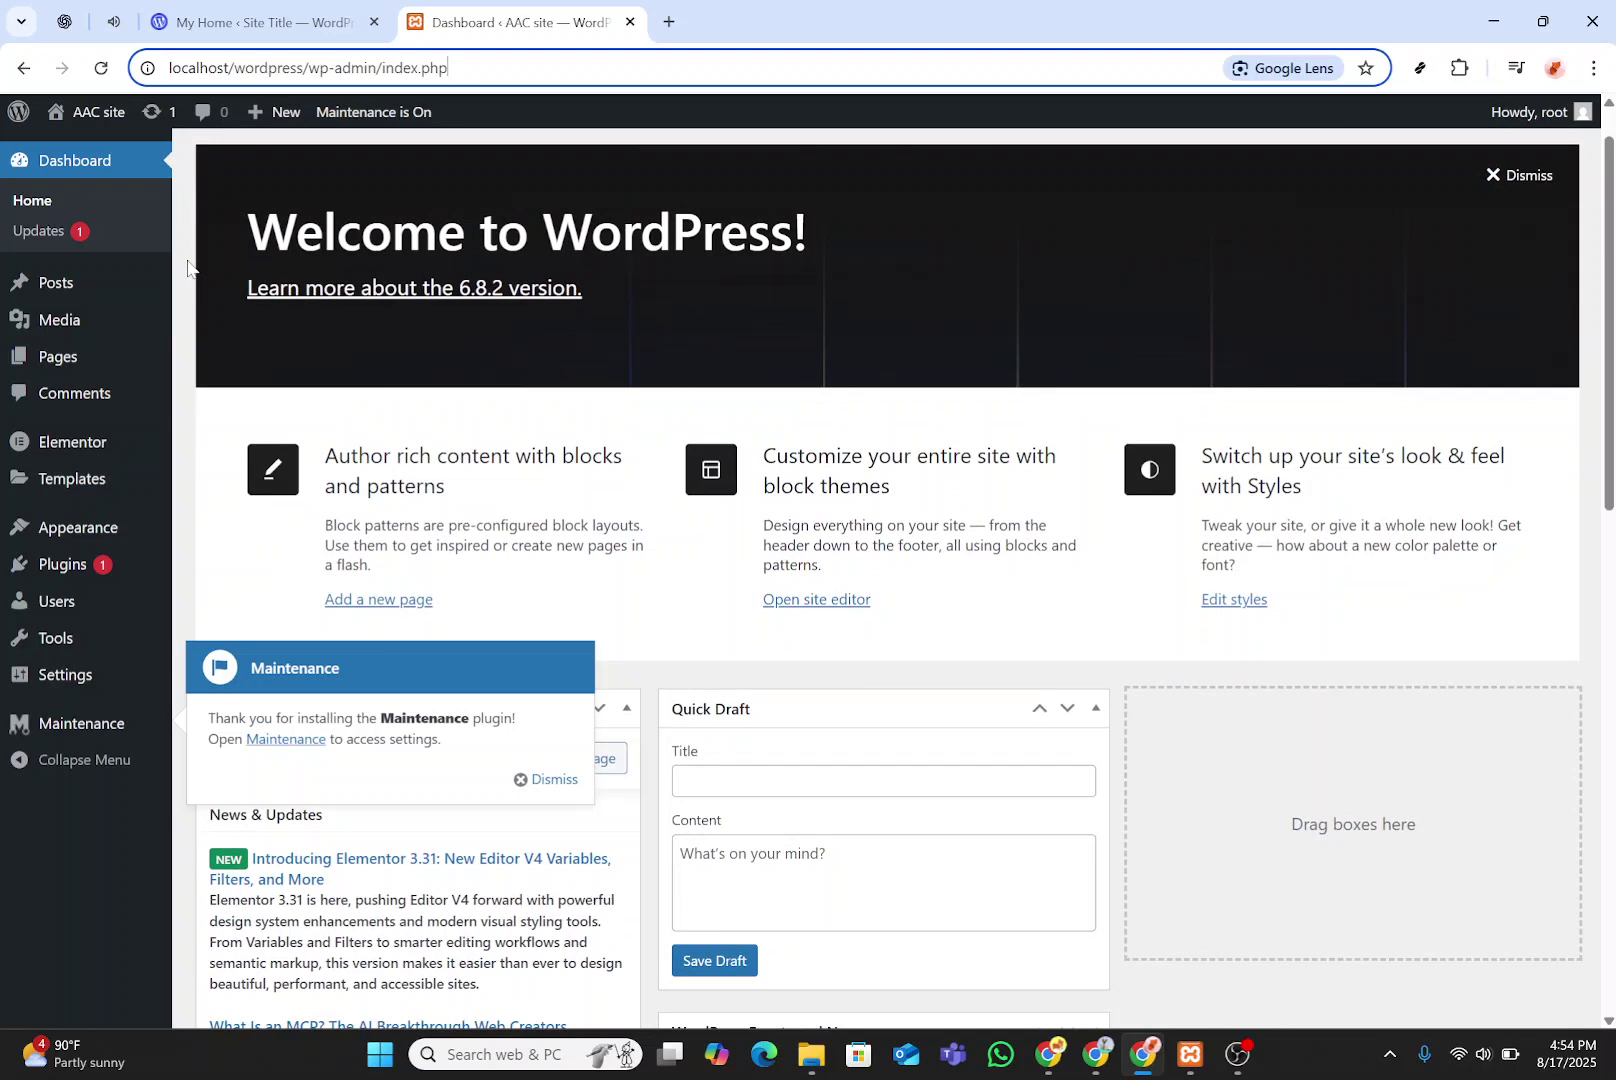
mouse_move(60, 566)
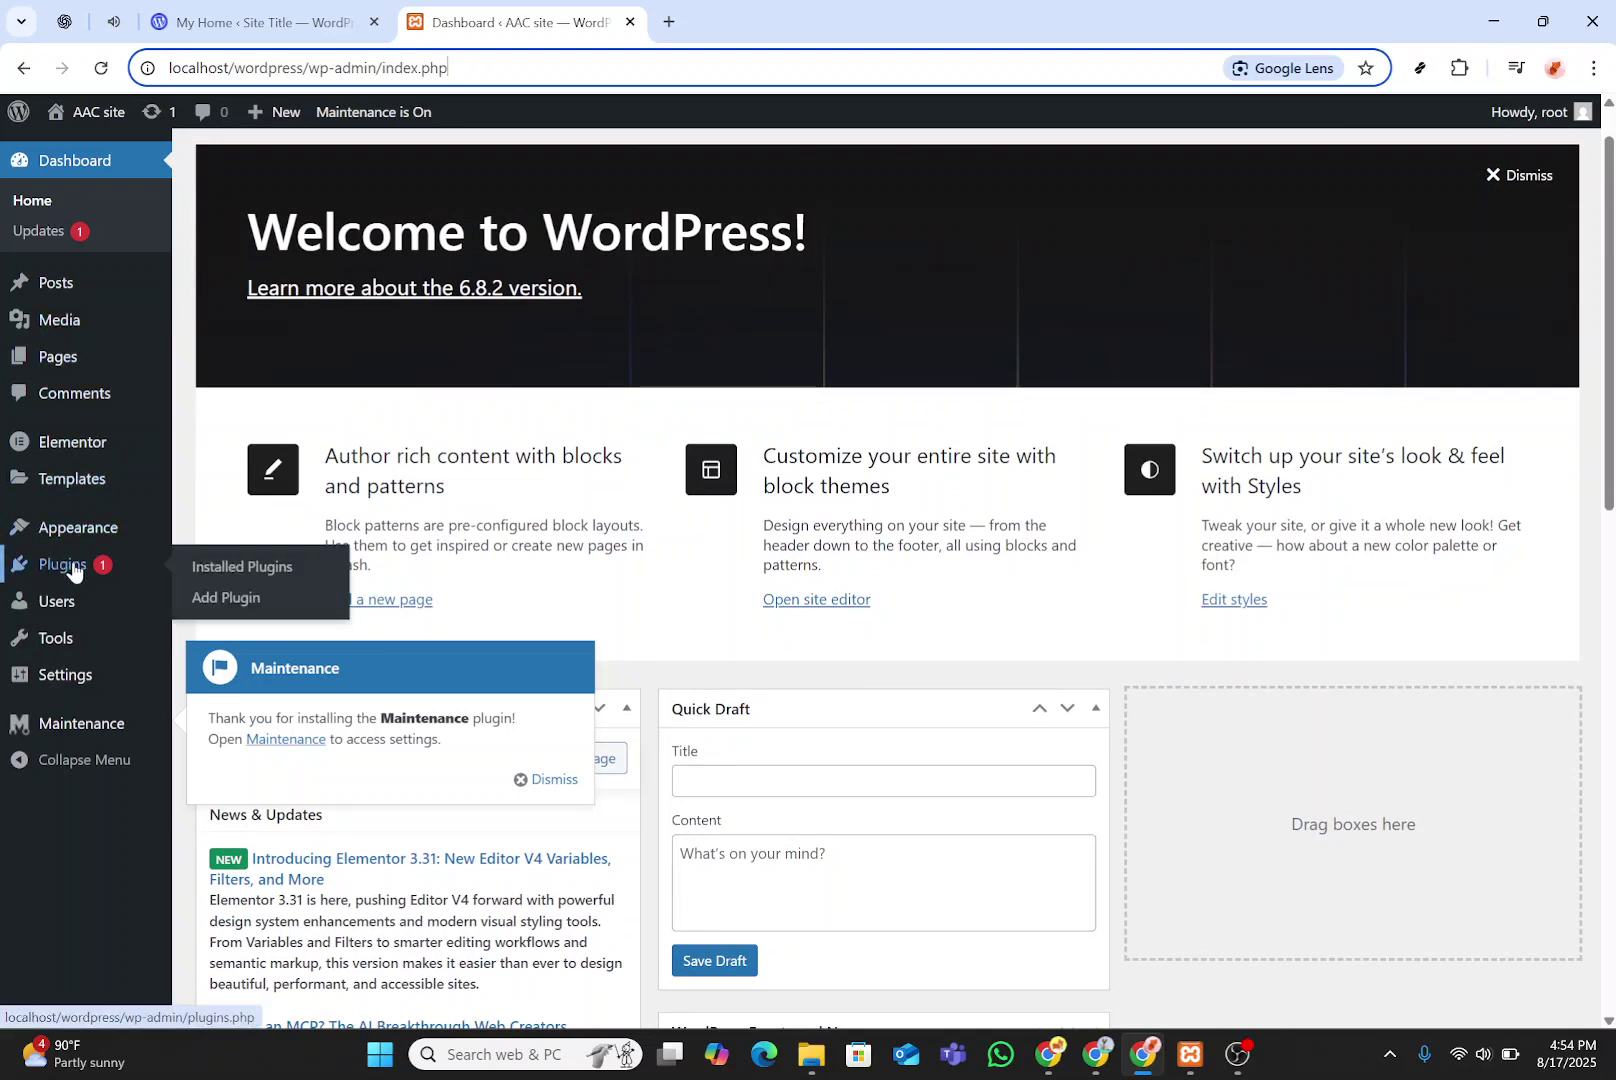
click(73, 568)
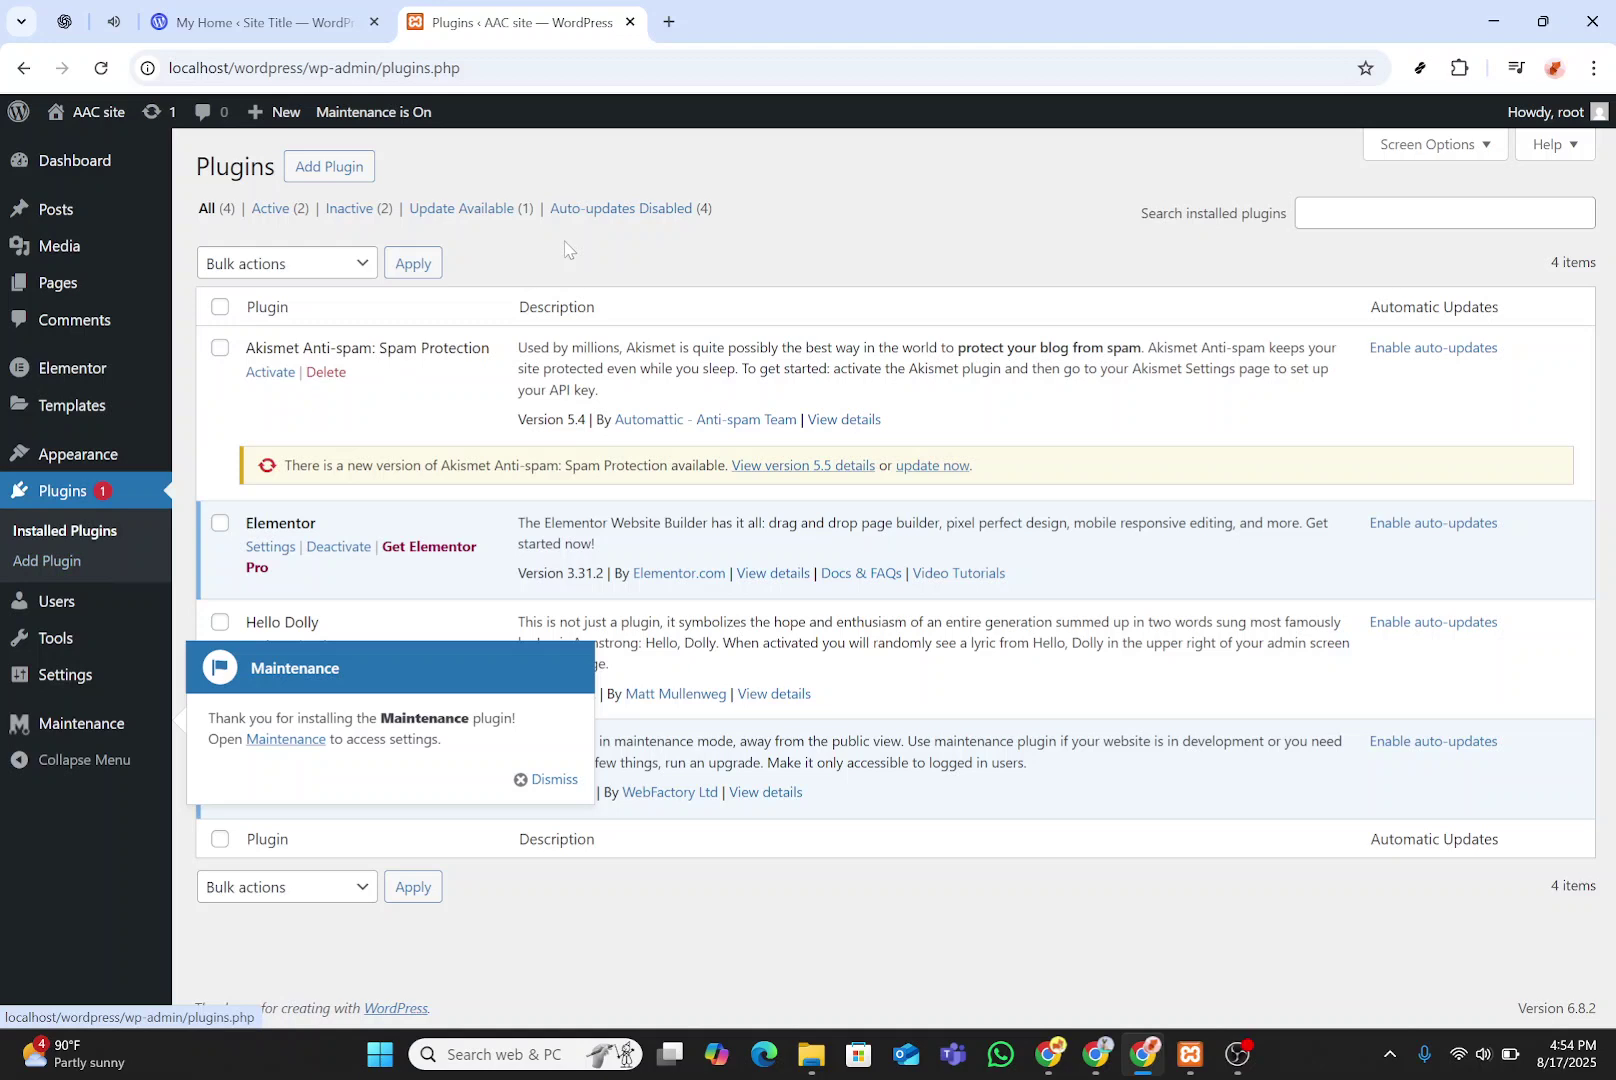
click(326, 170)
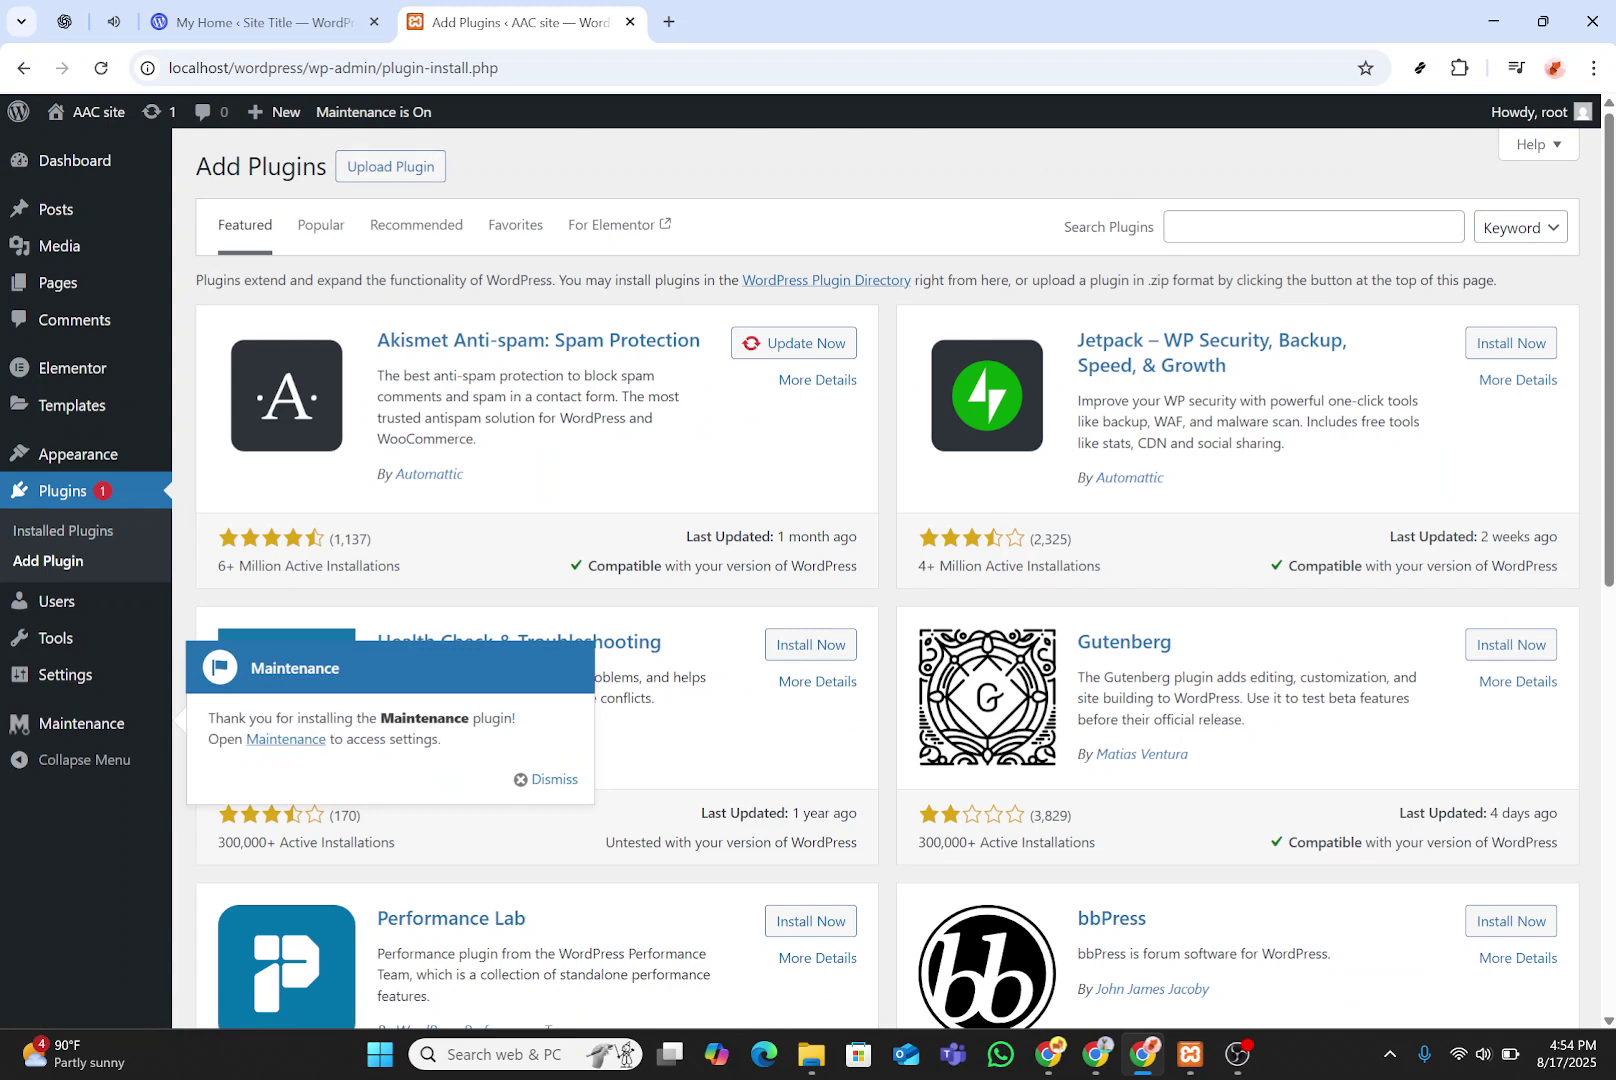
click(1300, 227)
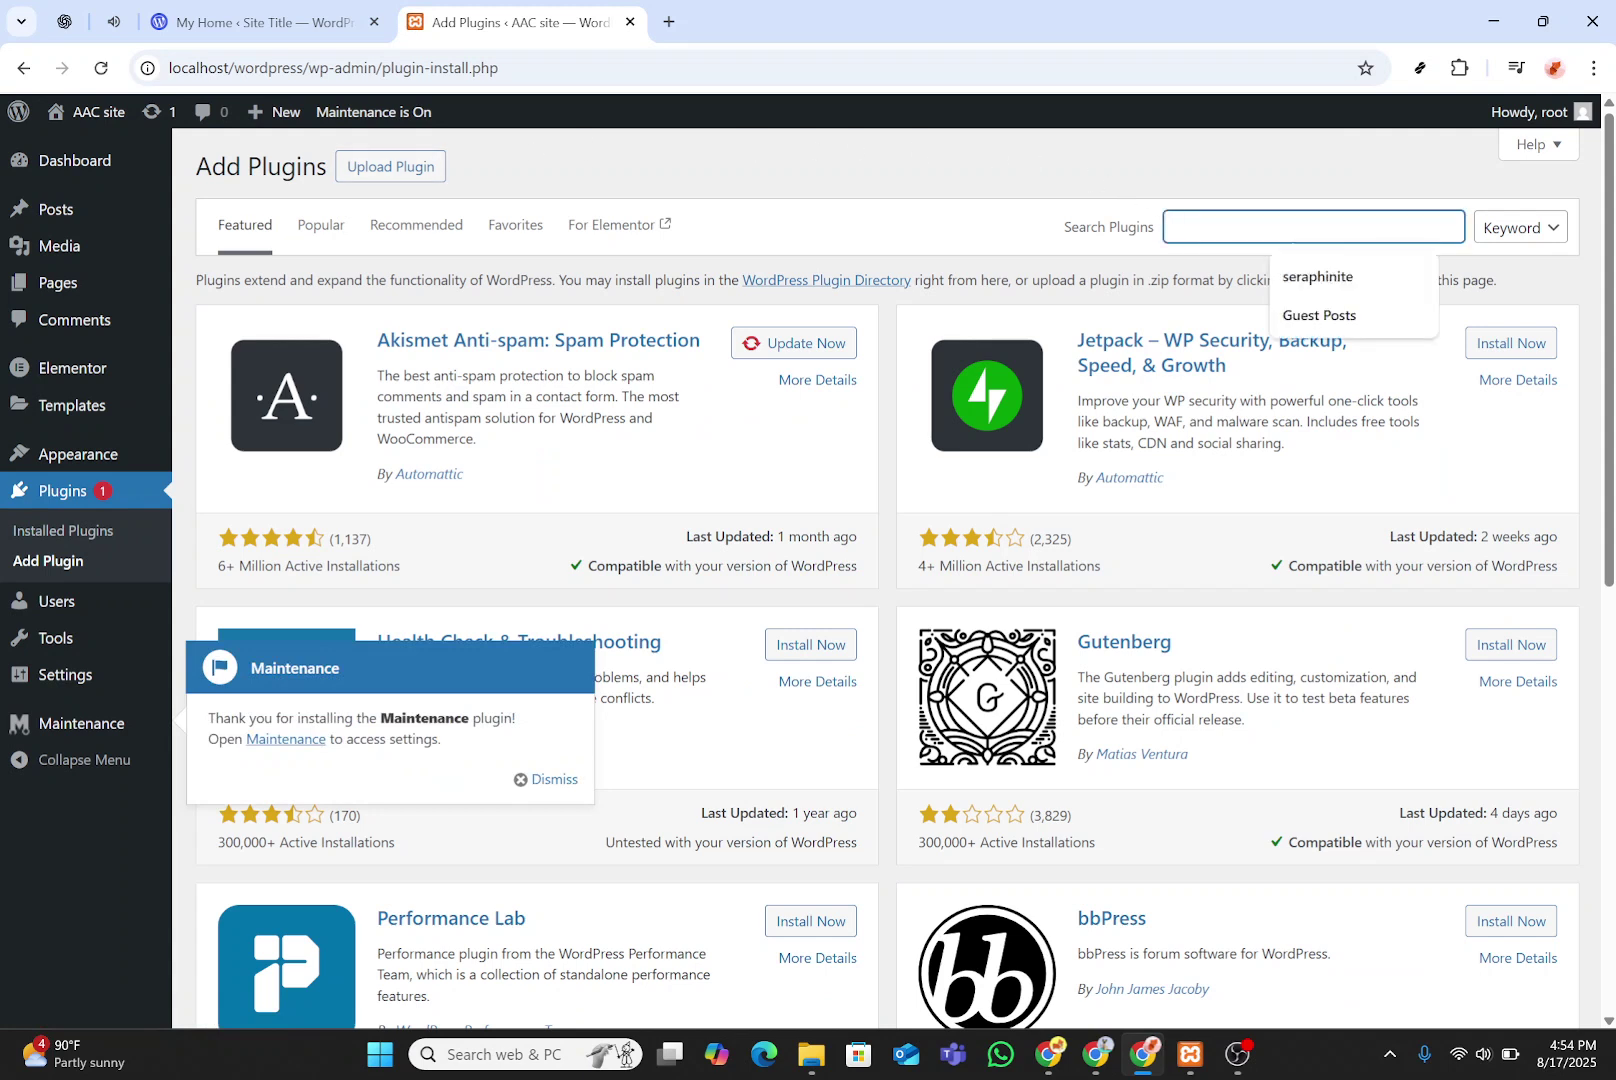
text(ain)
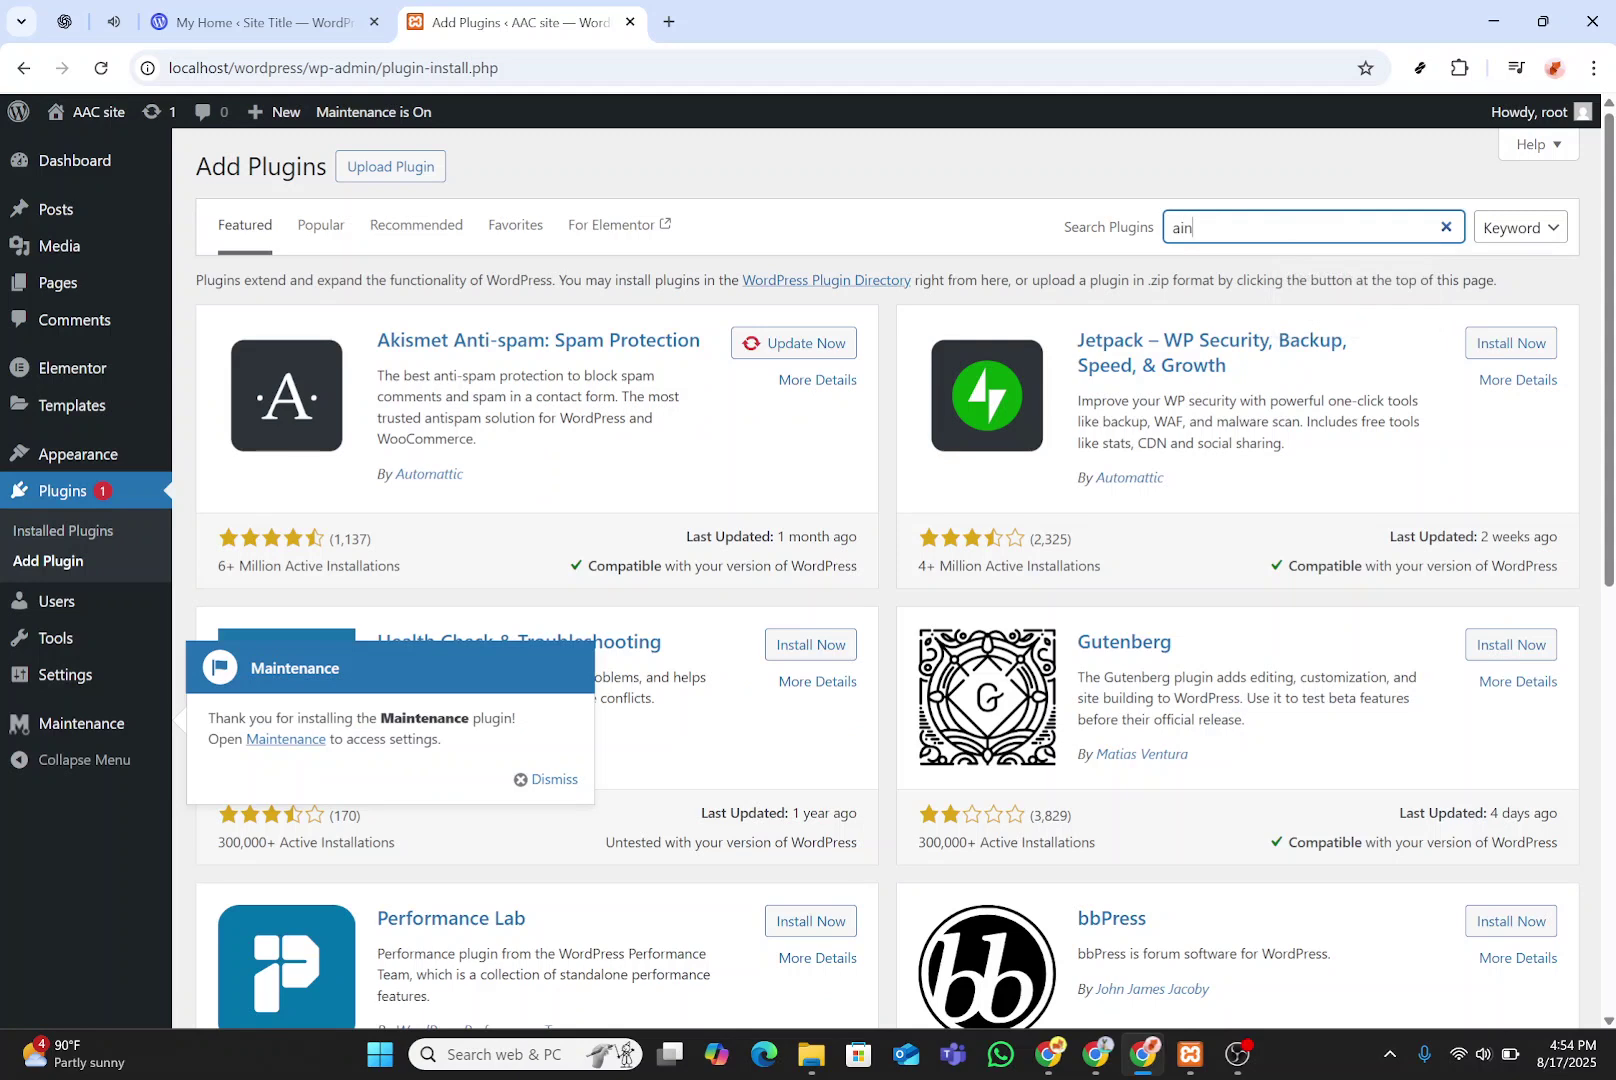
text(tai)
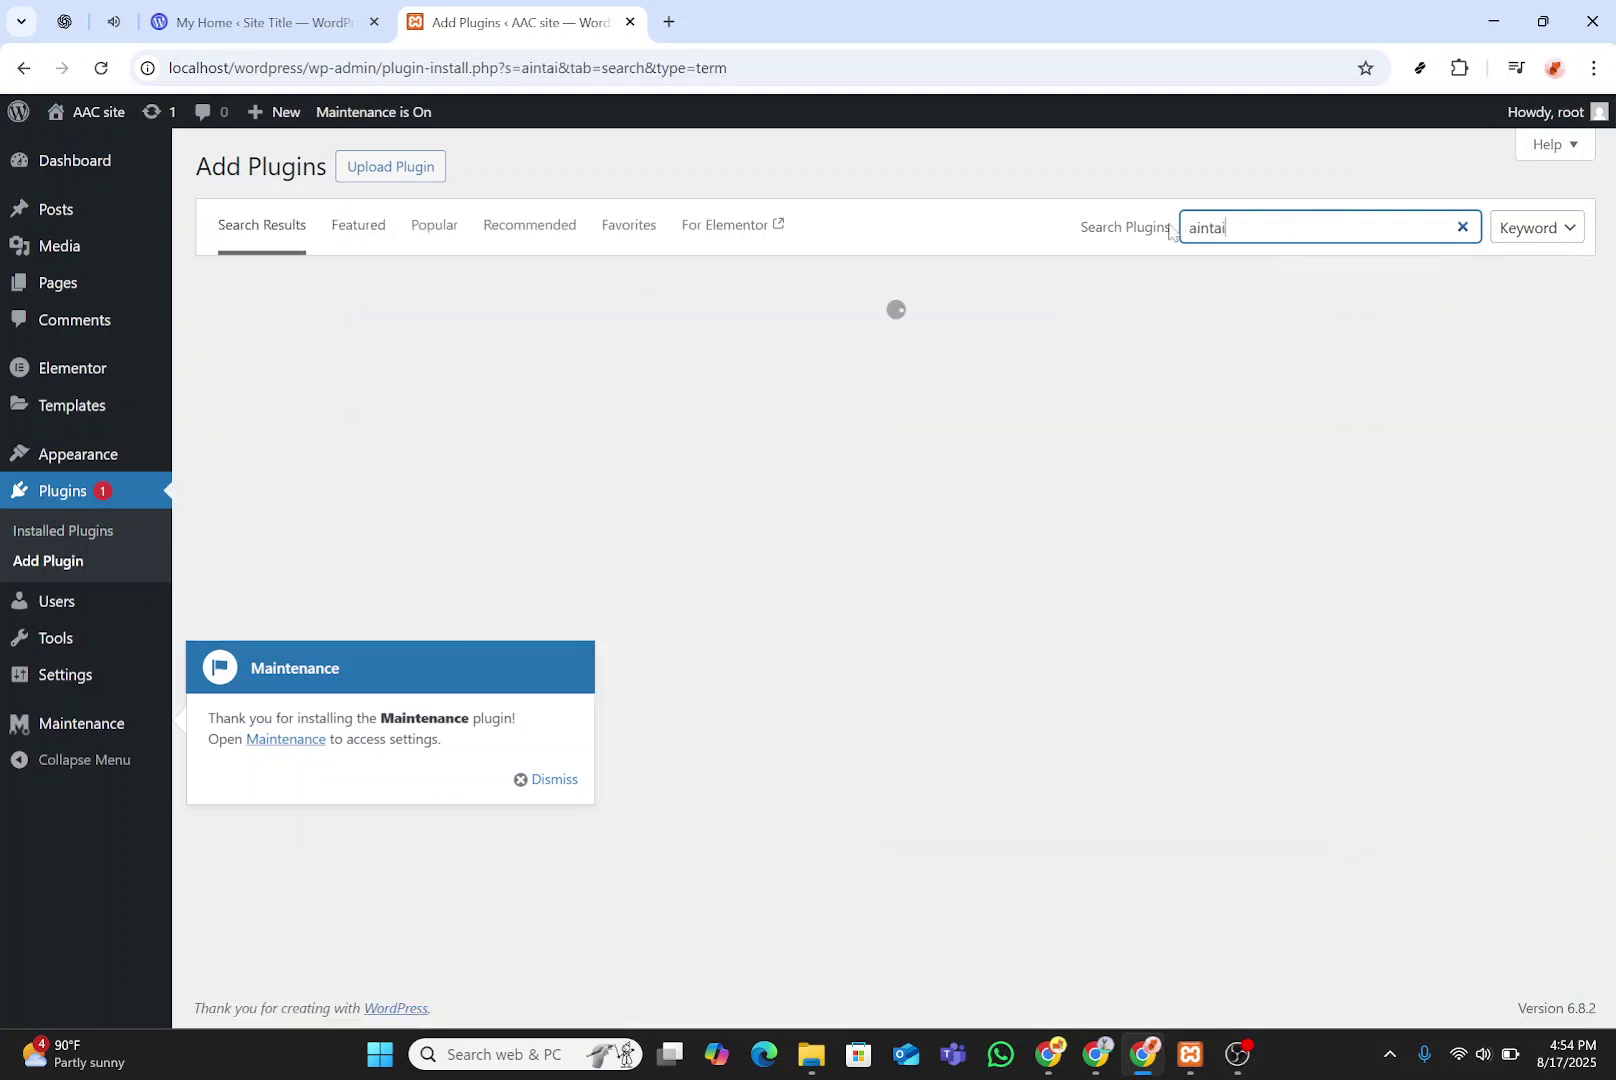
key(BackSpace)
key(BackSpace)
key(BackSpace)
key(BackSpace)
key(BackSpace)
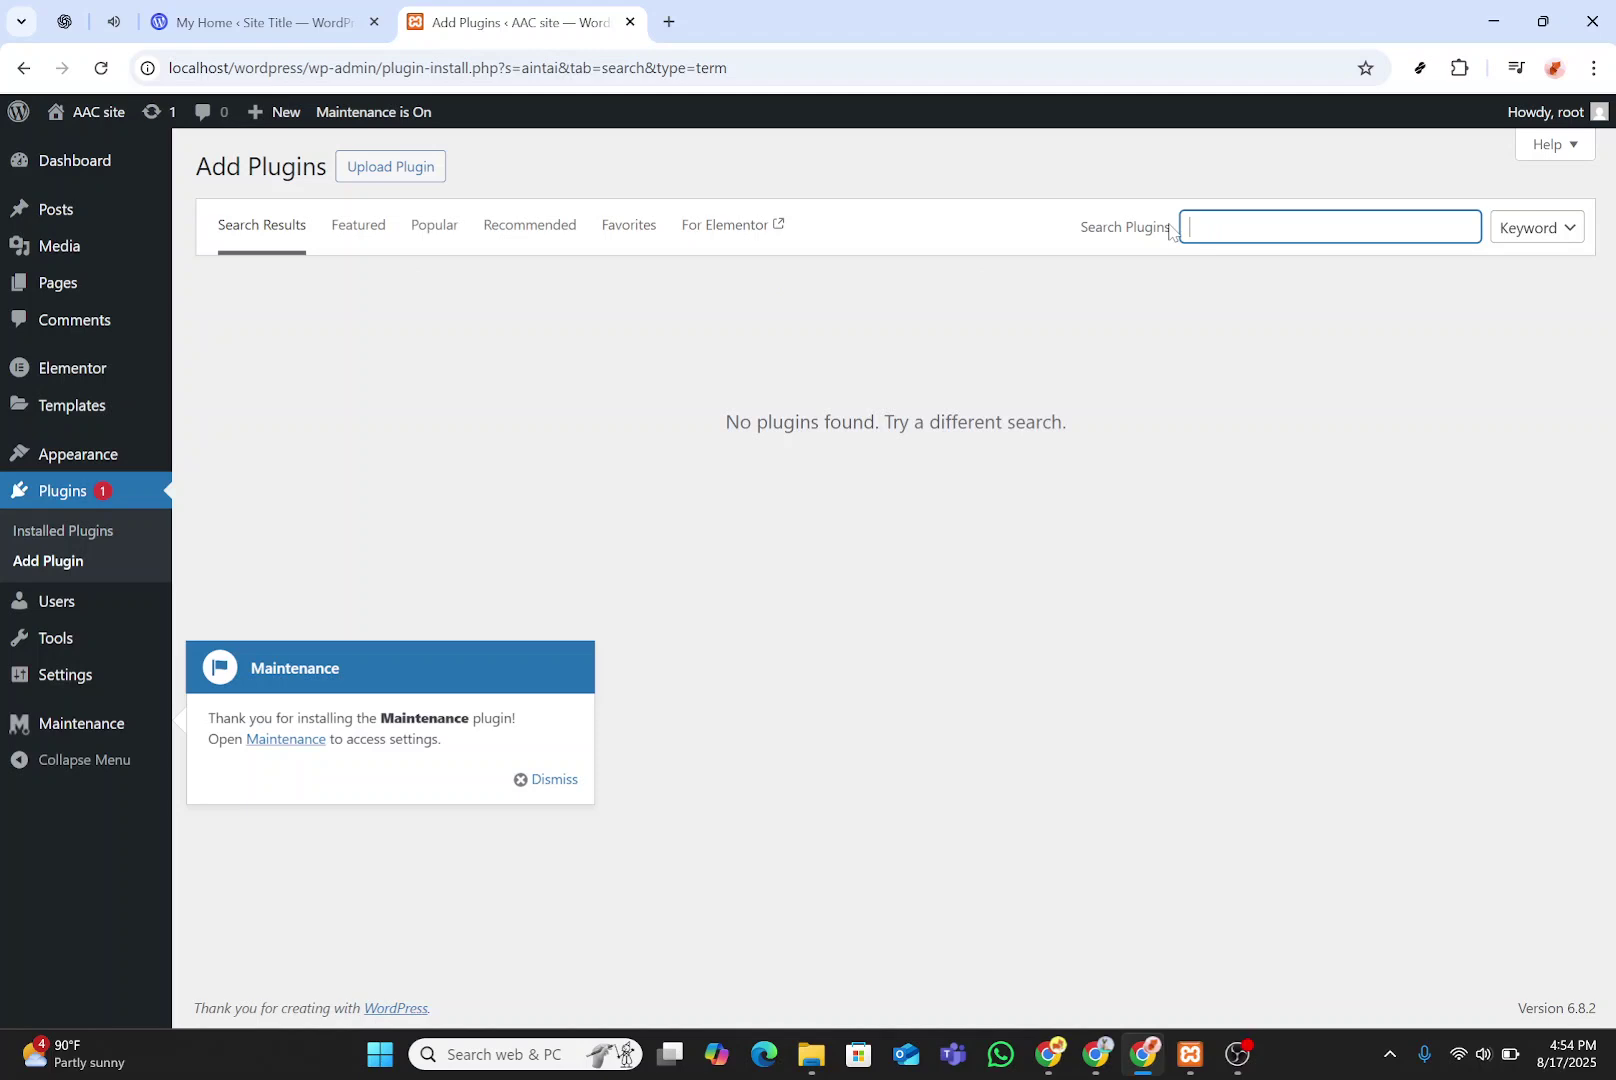
Step: Search the plugin directory for "ma"
text(ma)
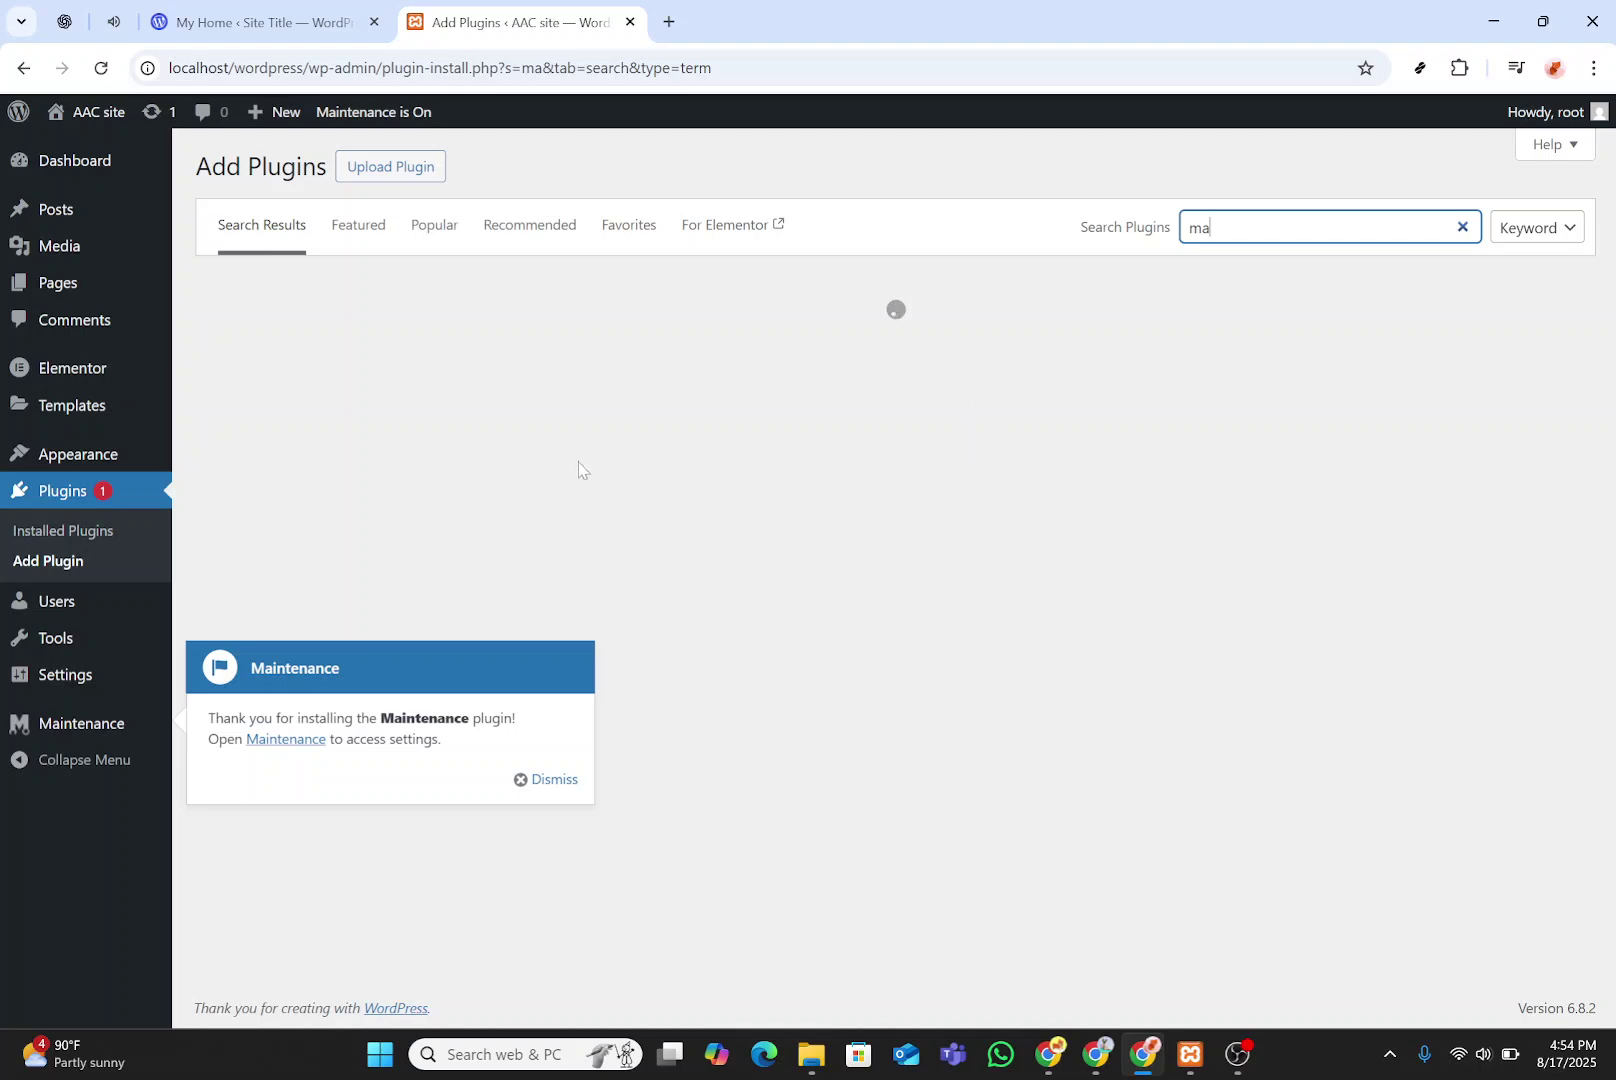
click(492, 548)
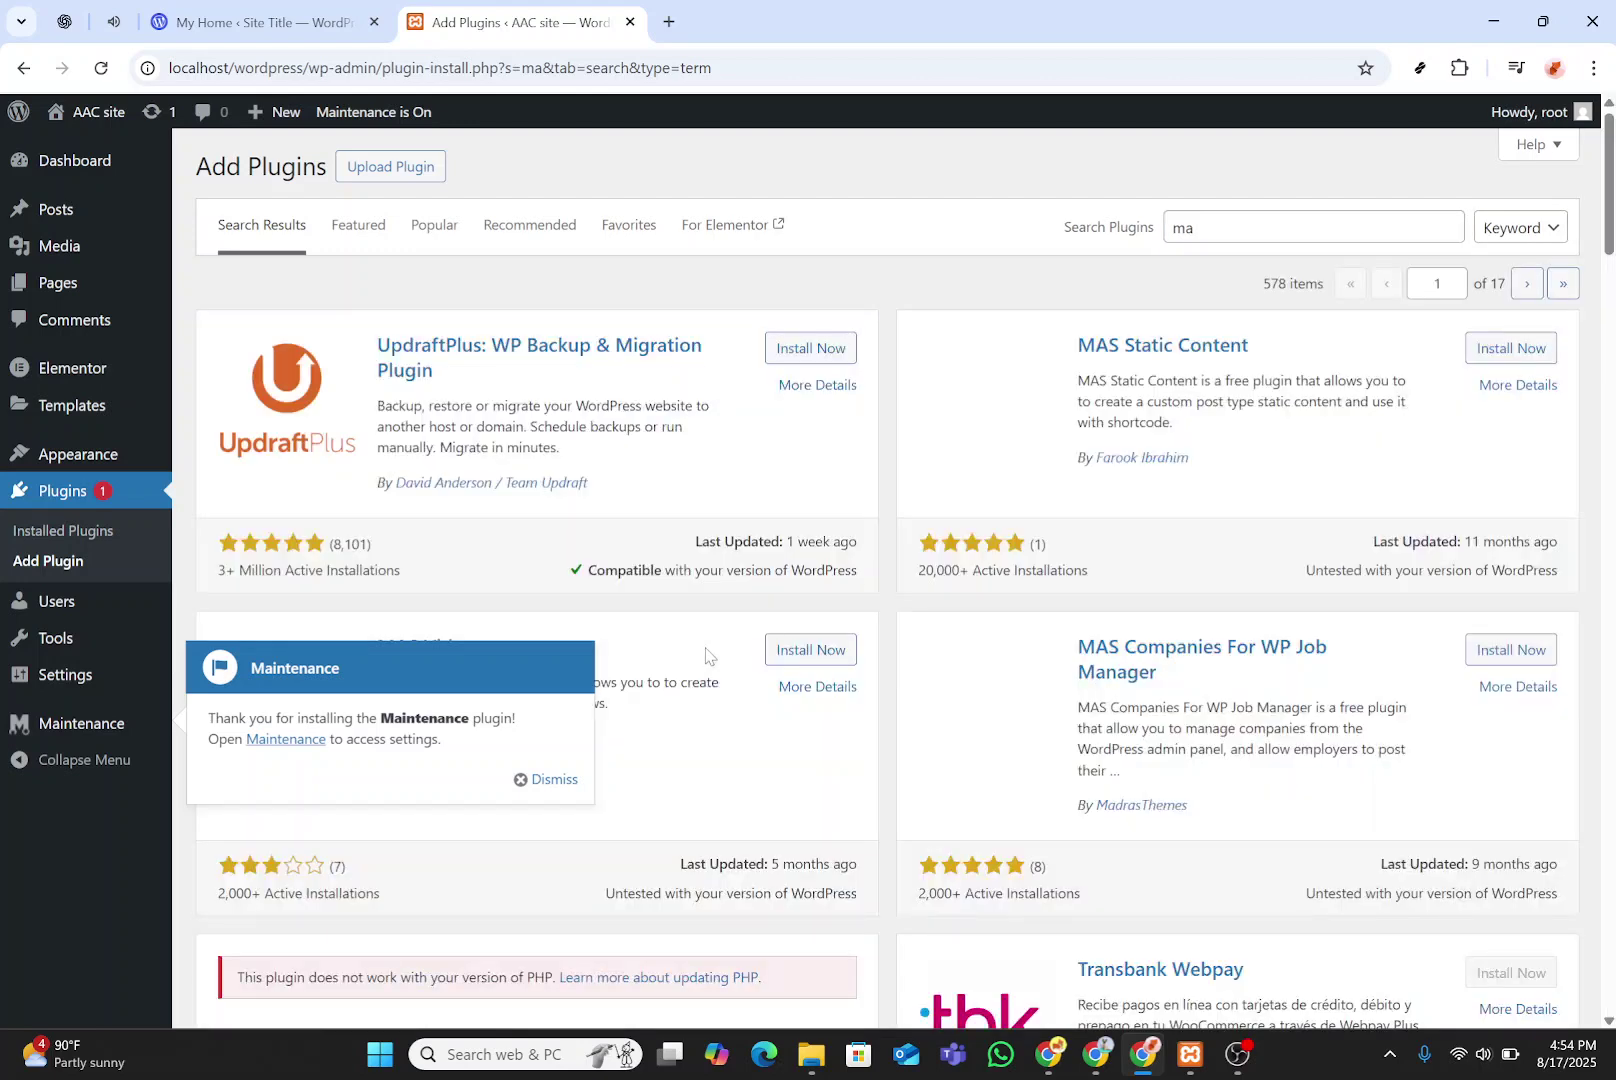
Step: Open the Maintenance plugin's settings and review the page title and headline in the Content section
click(57, 730)
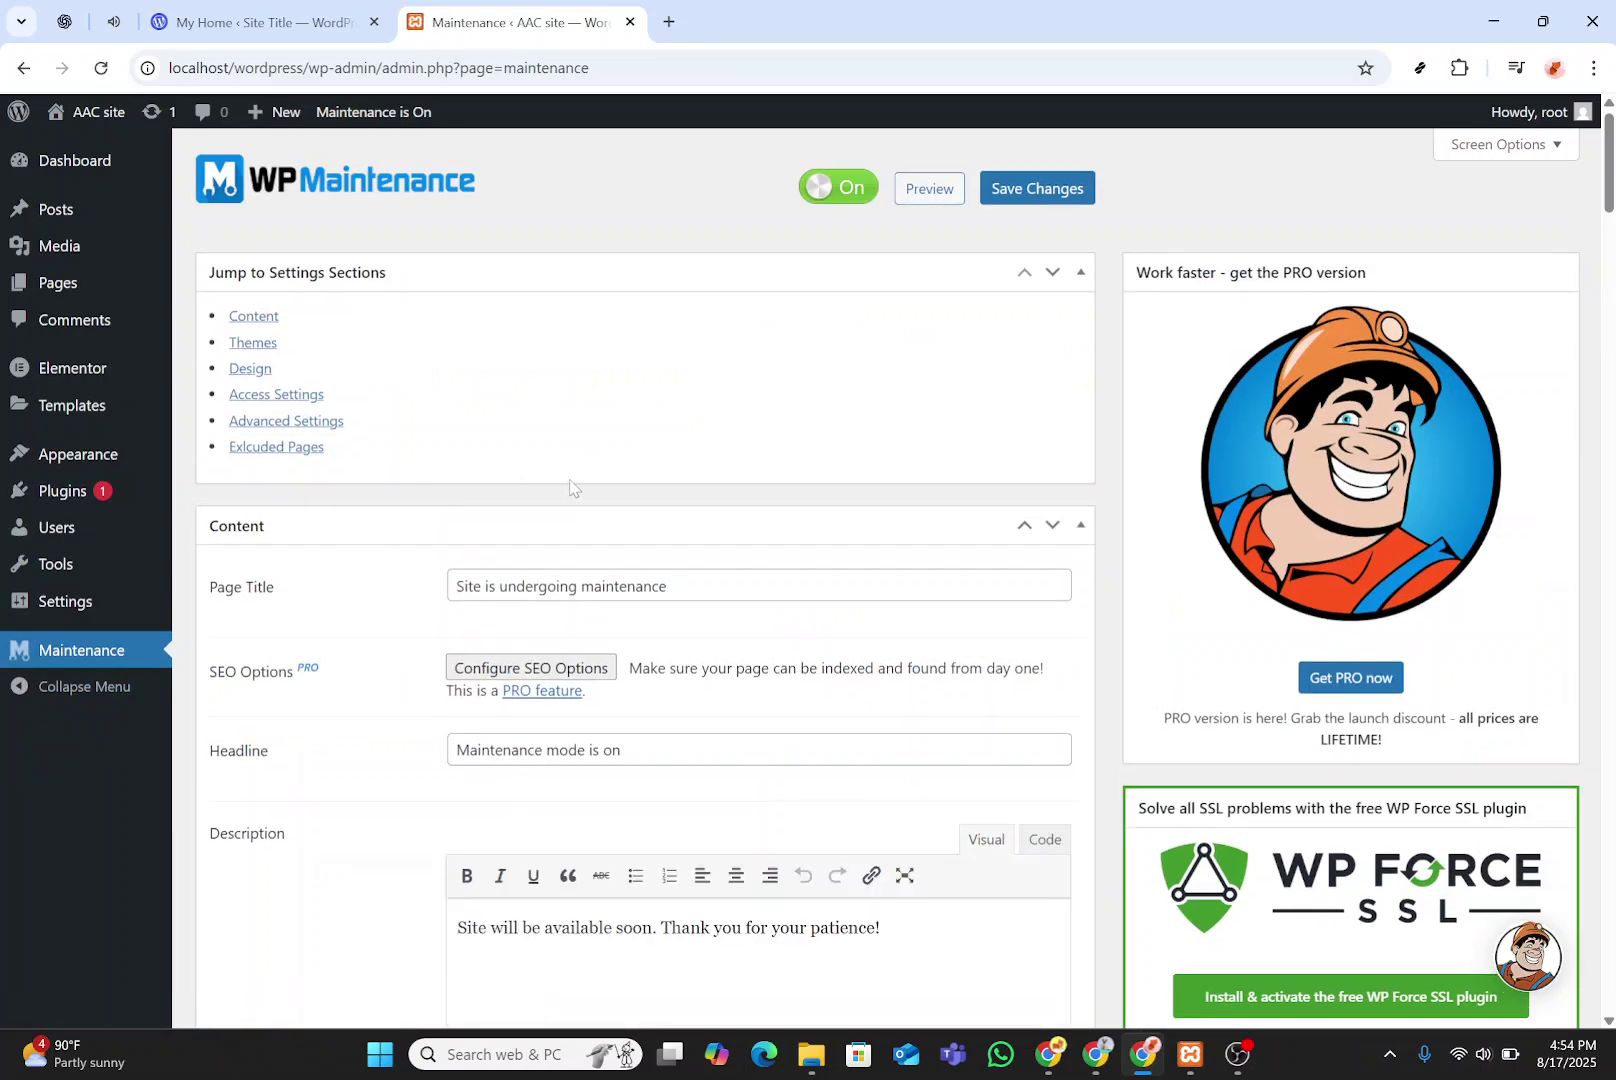
scroll(572, 487, down, 2)
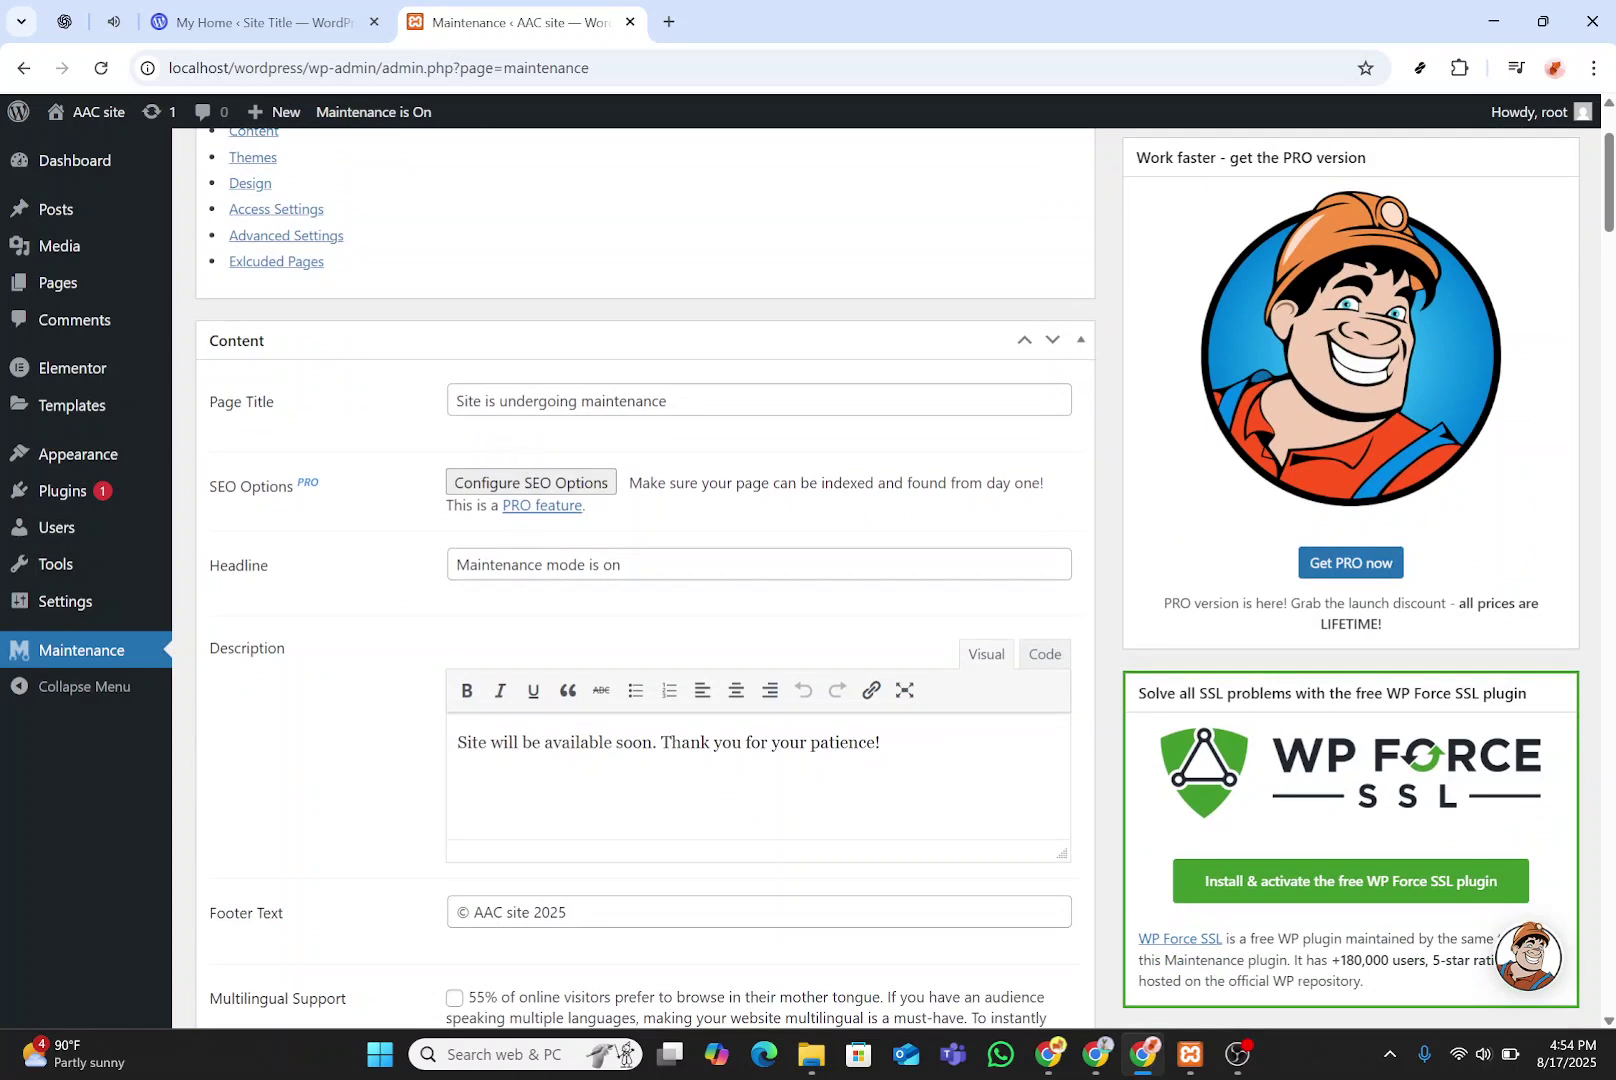
click(495, 401)
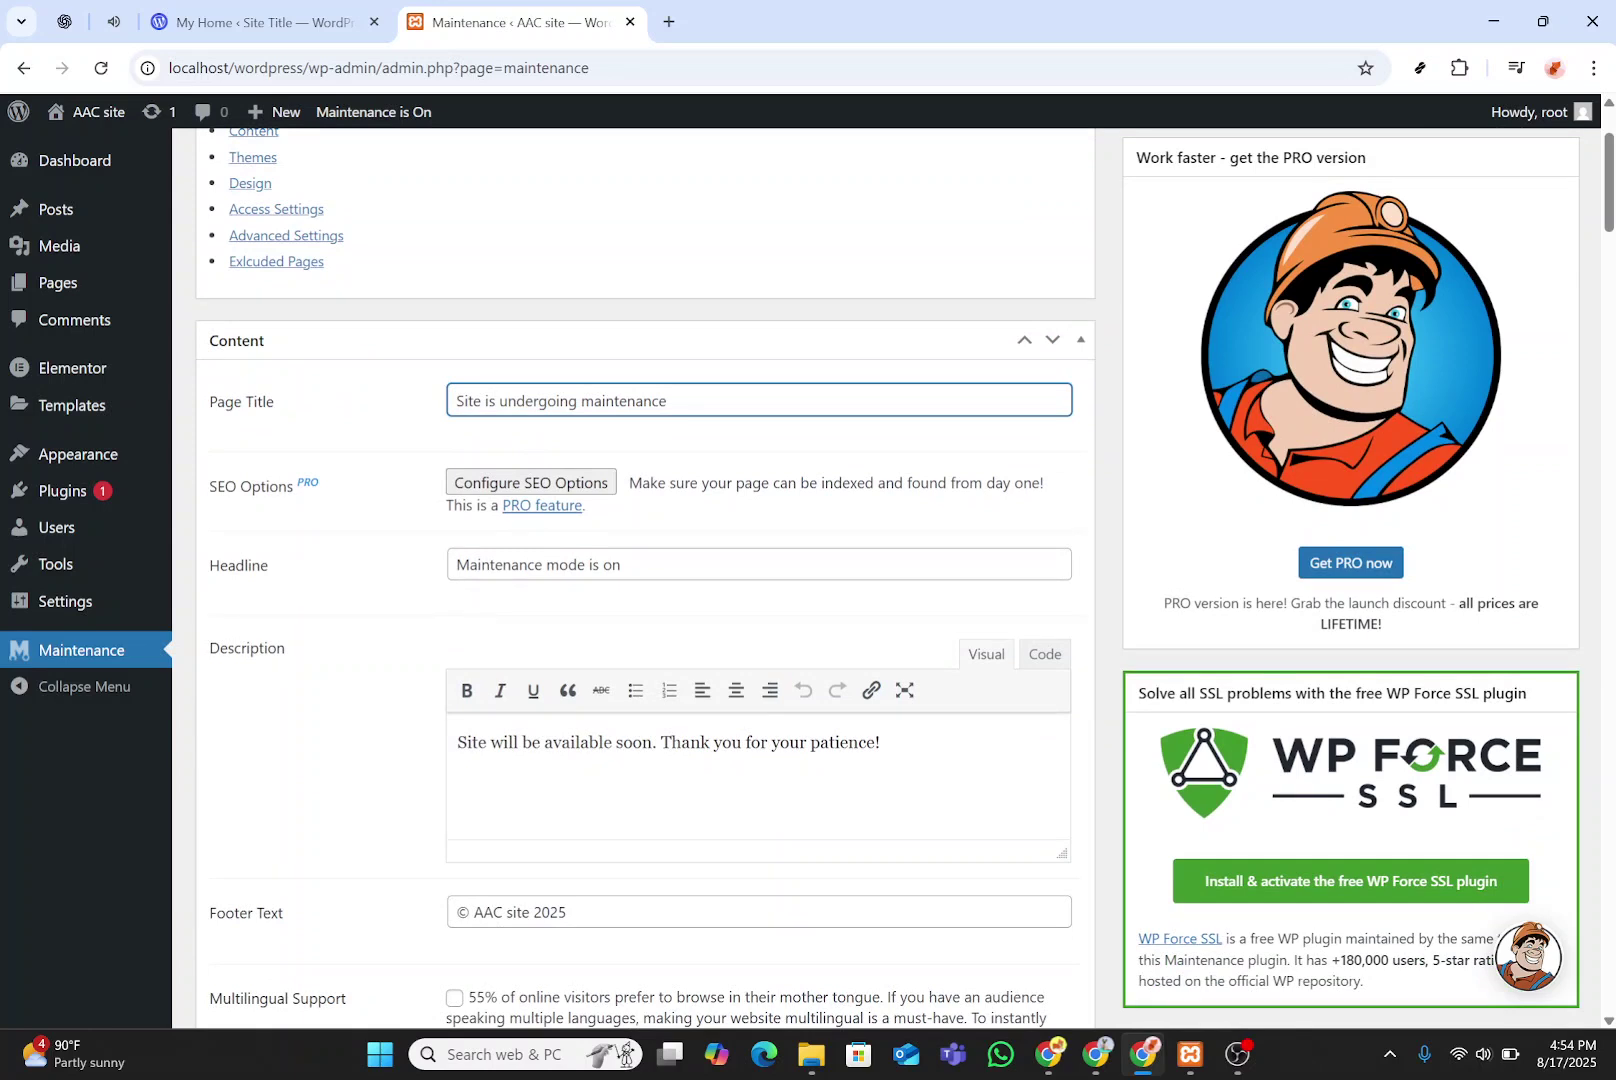
click(470, 564)
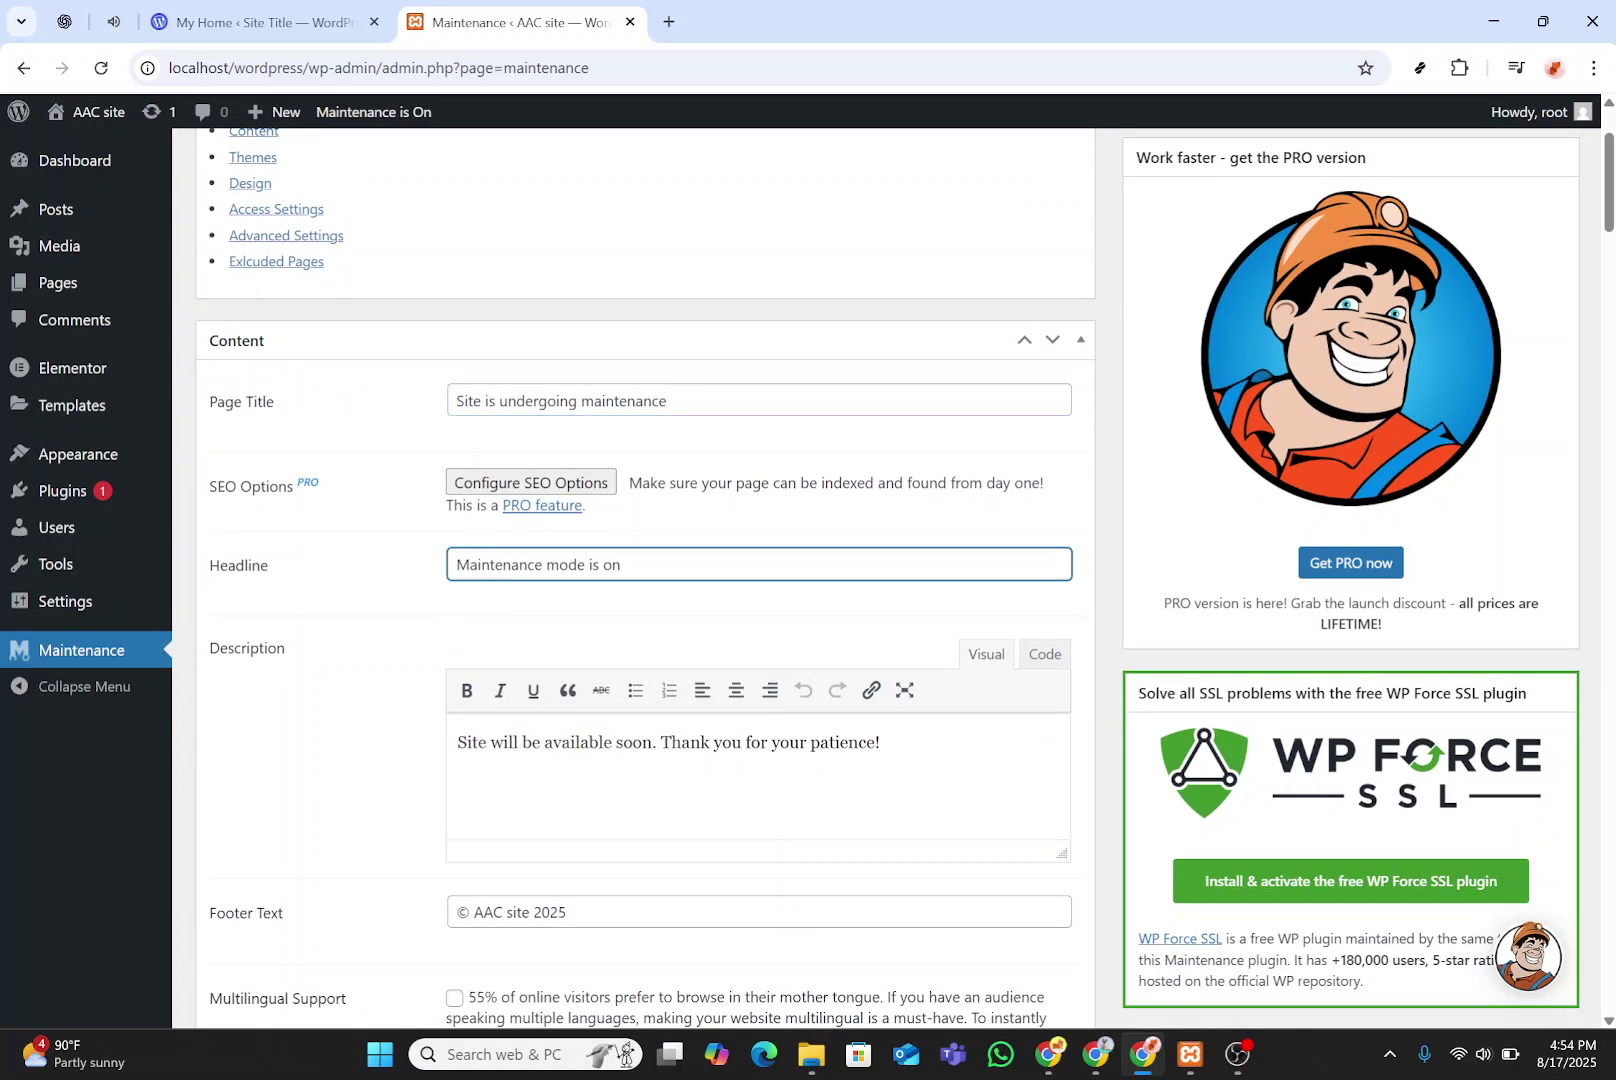
Step: Append "kjnv" to the end of the maintenance page's description text
scroll(640, 560, down, 2)
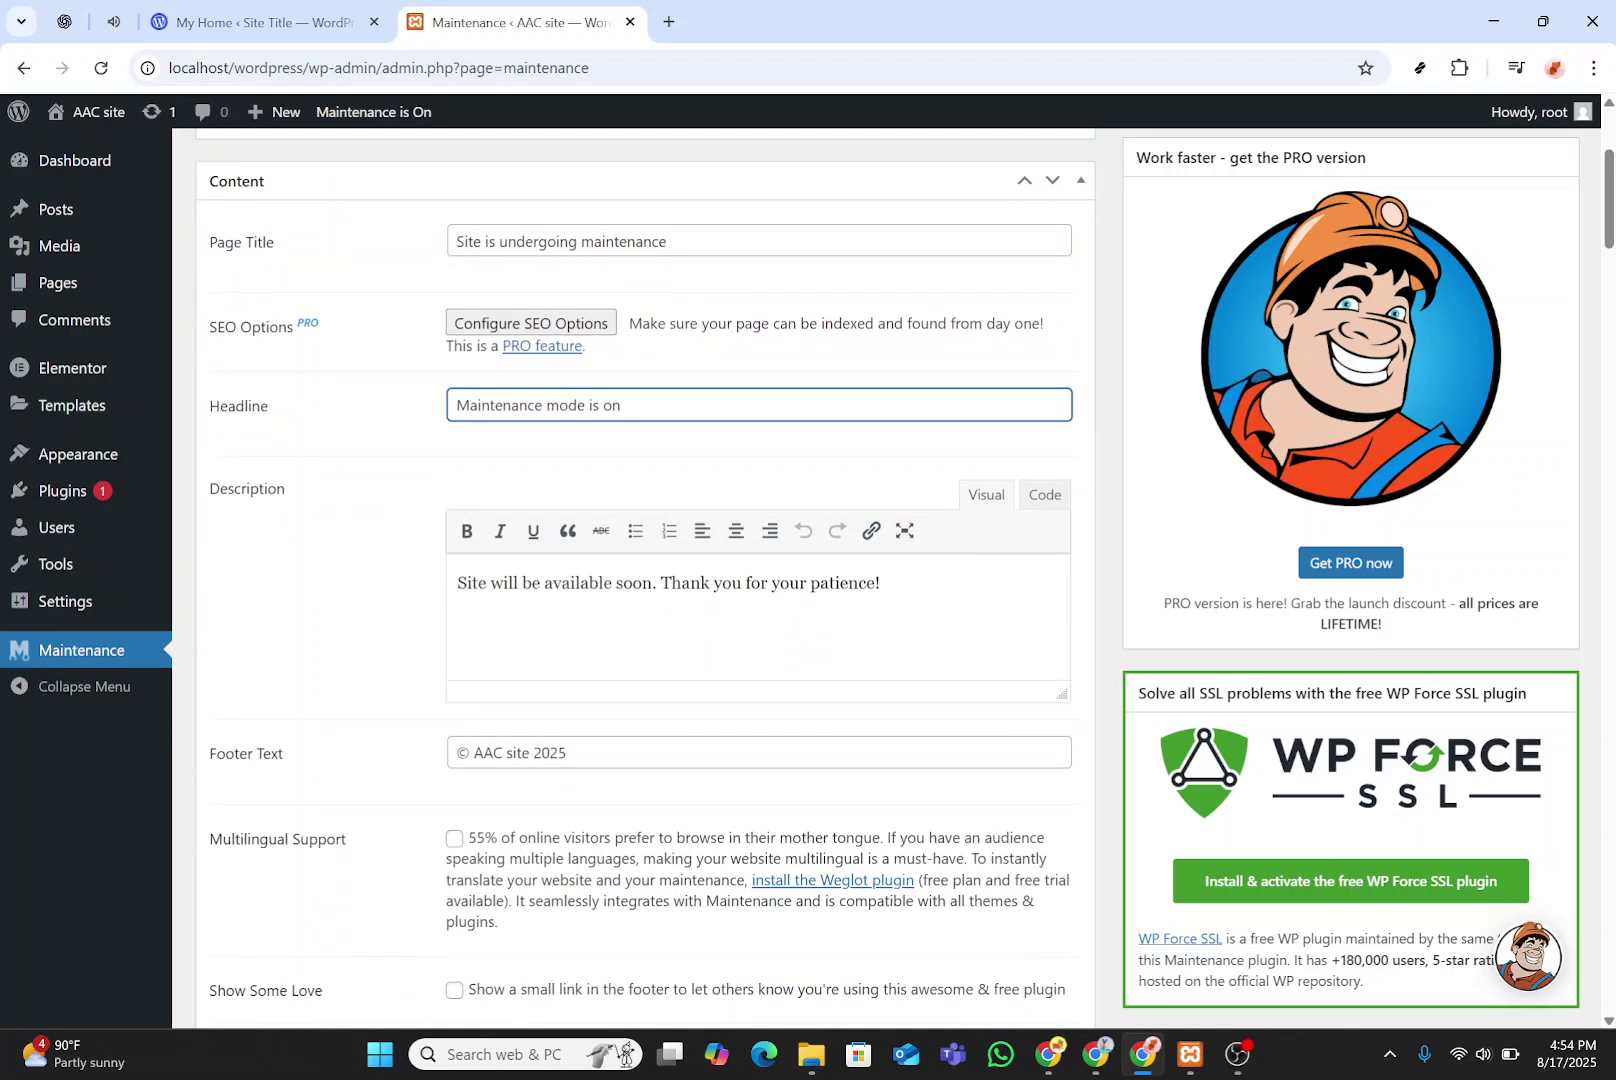
click(477, 582)
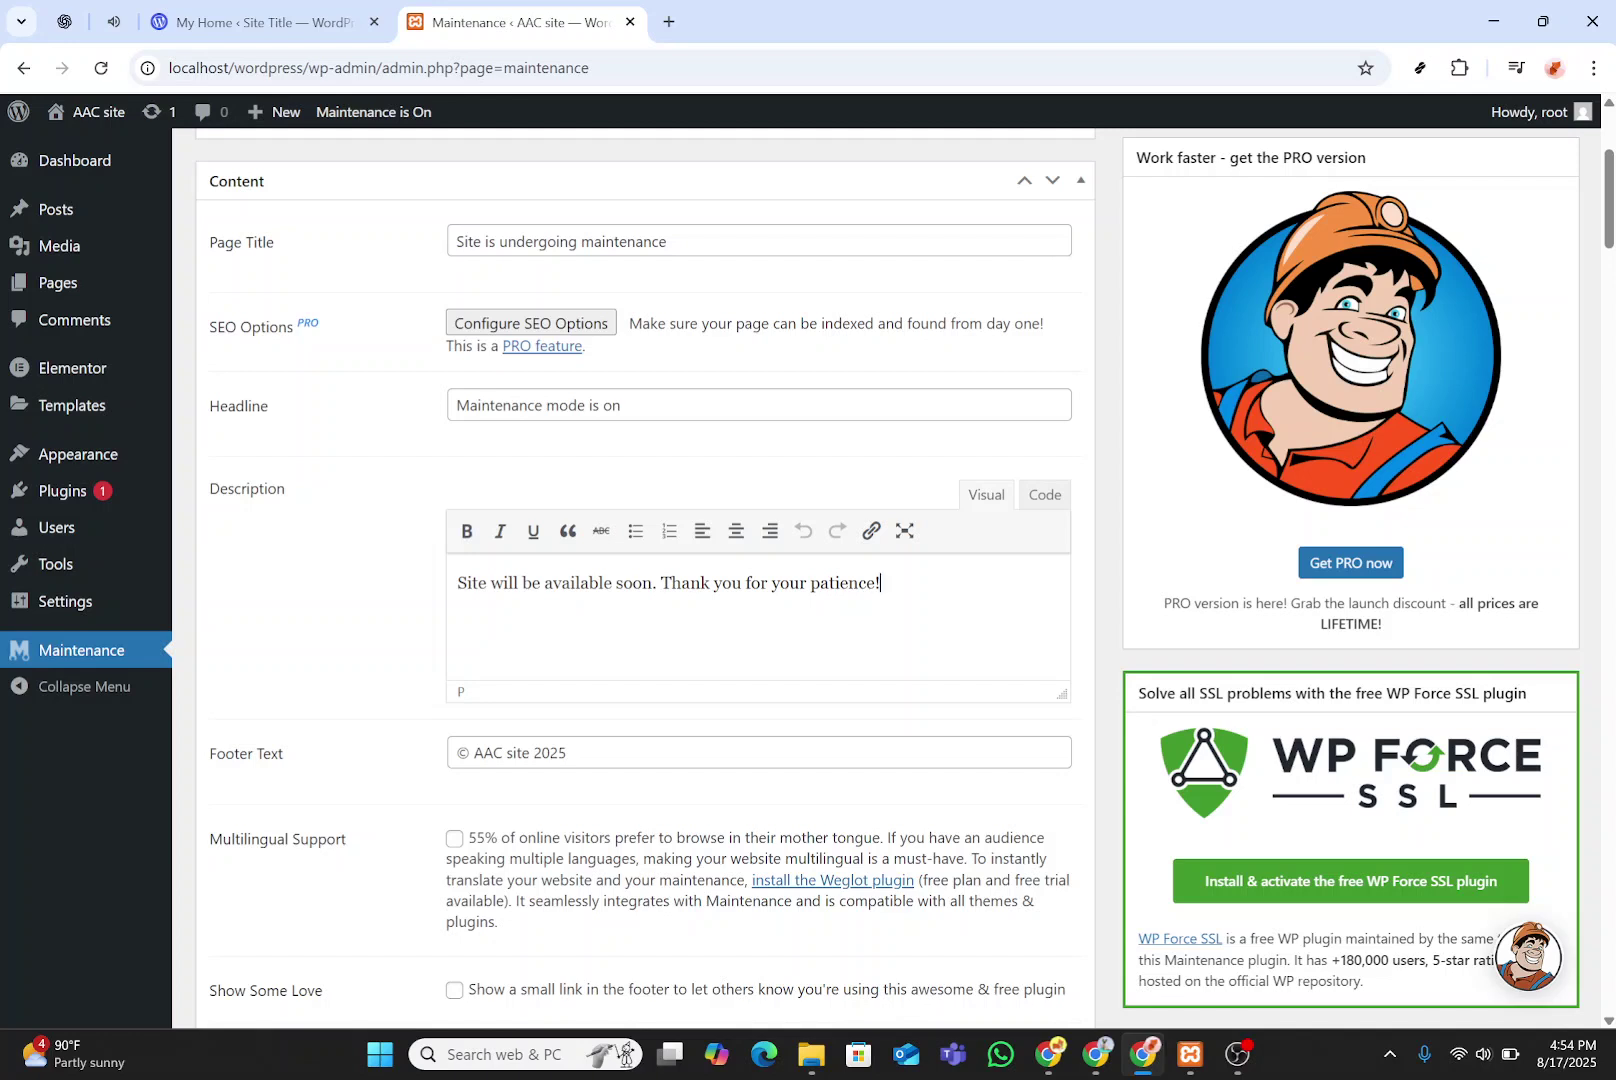
text(kjnv)
Step: Examine the remaining Content settings of the maintenance page, from the footer text through the frontend login option
scroll(880, 592, down, 2)
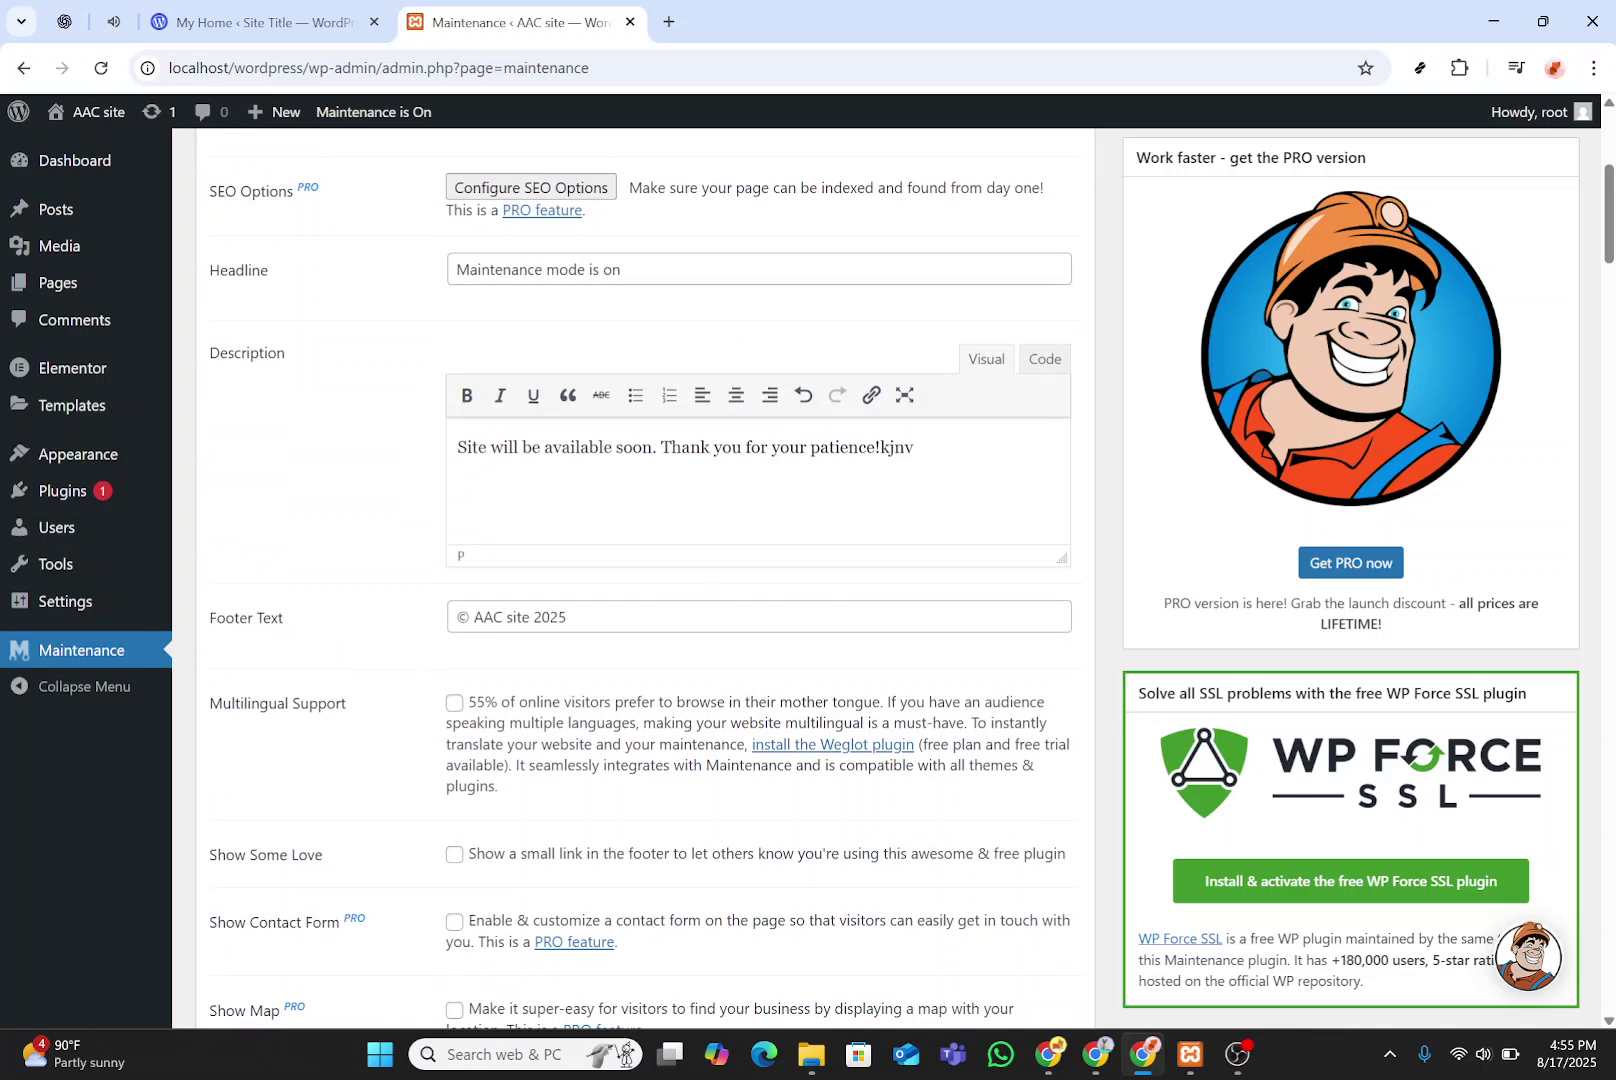
click(560, 616)
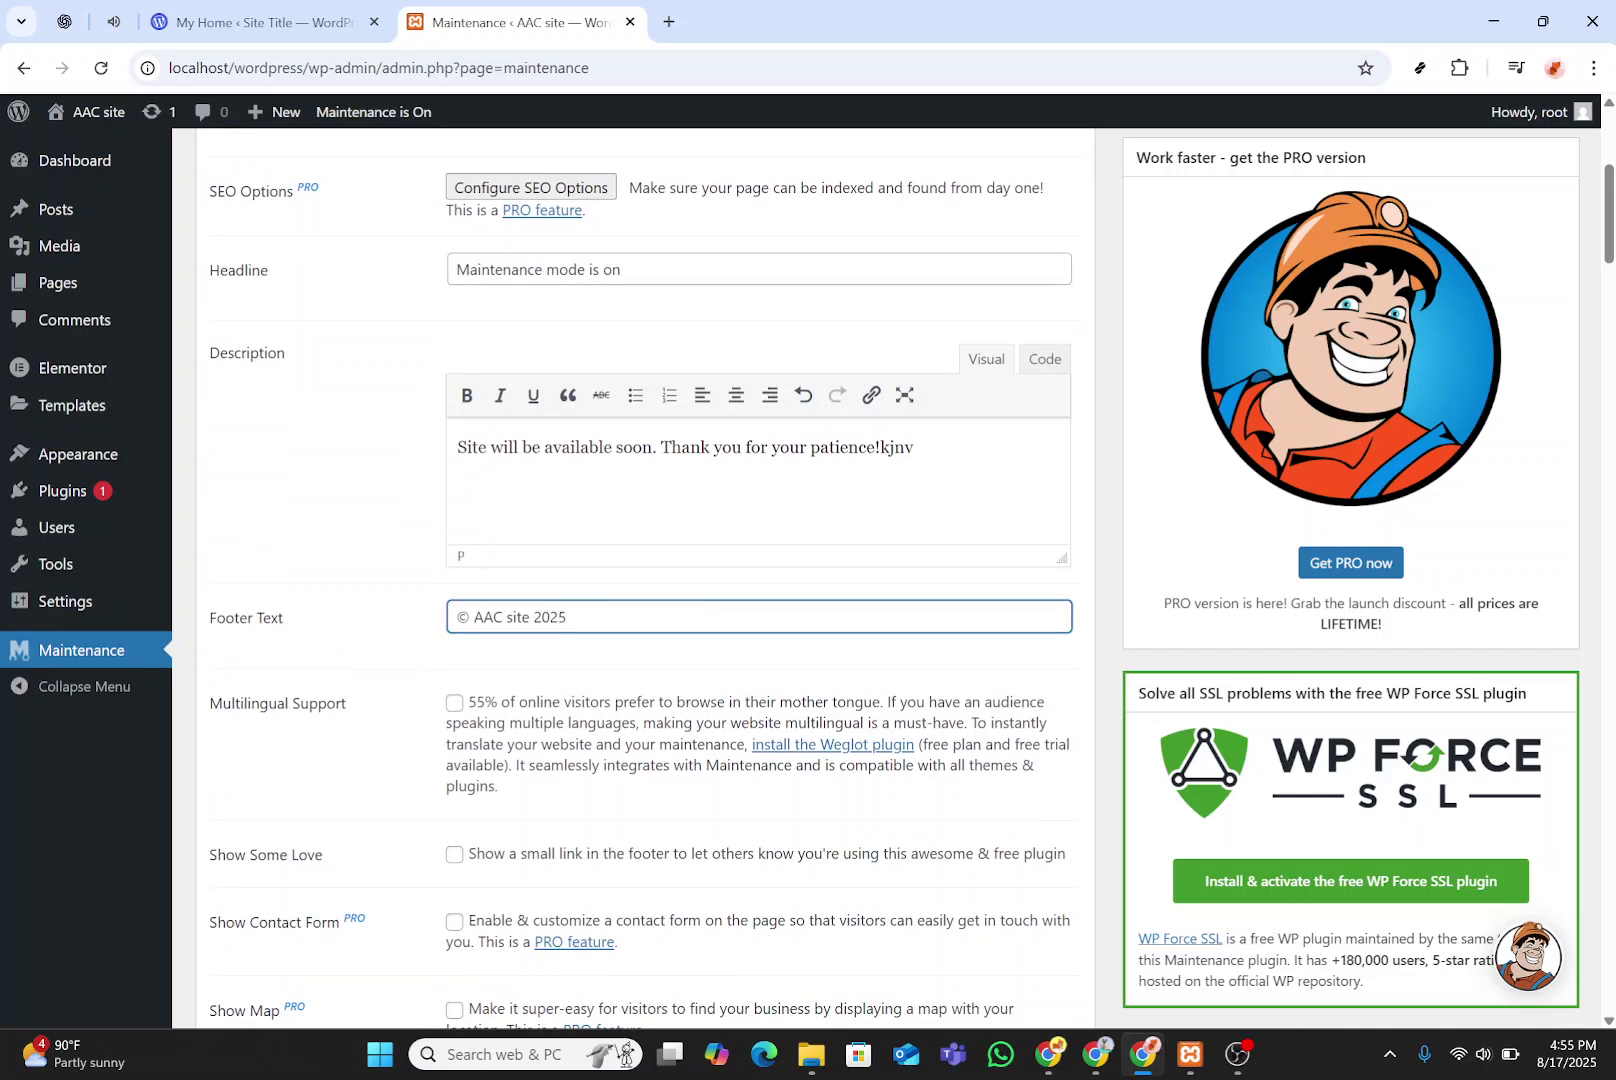
scroll(570, 617, down, 1)
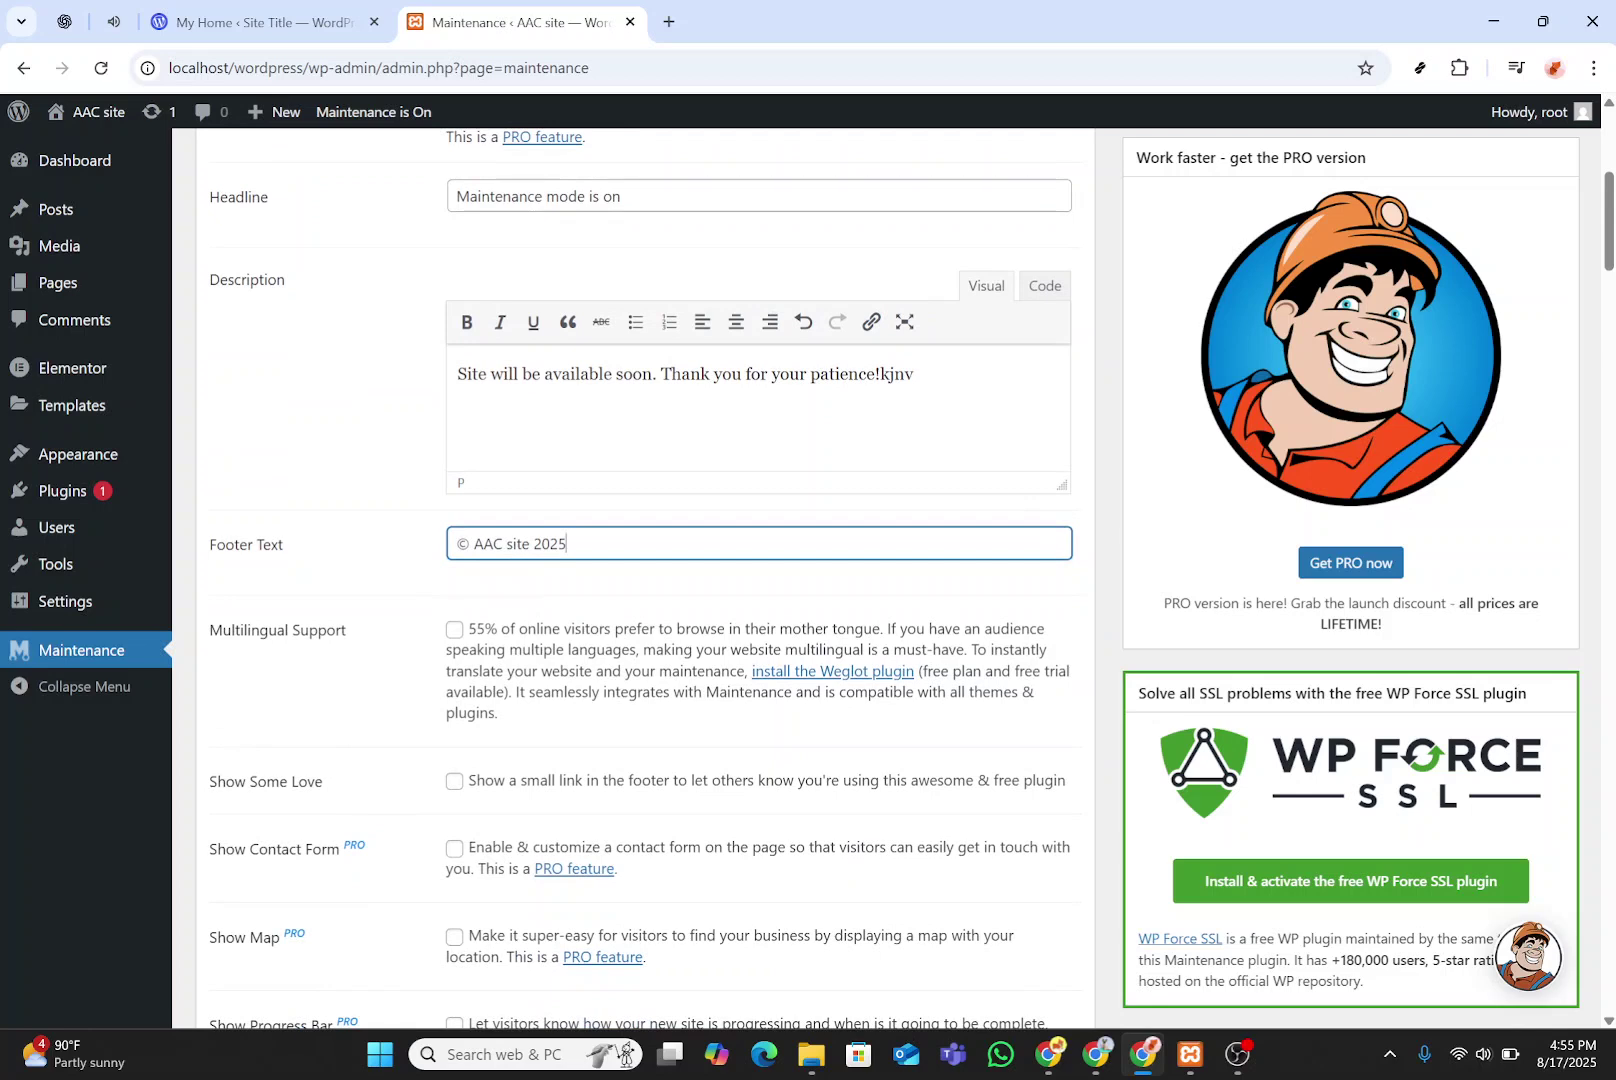
scroll(671, 559, down, 4)
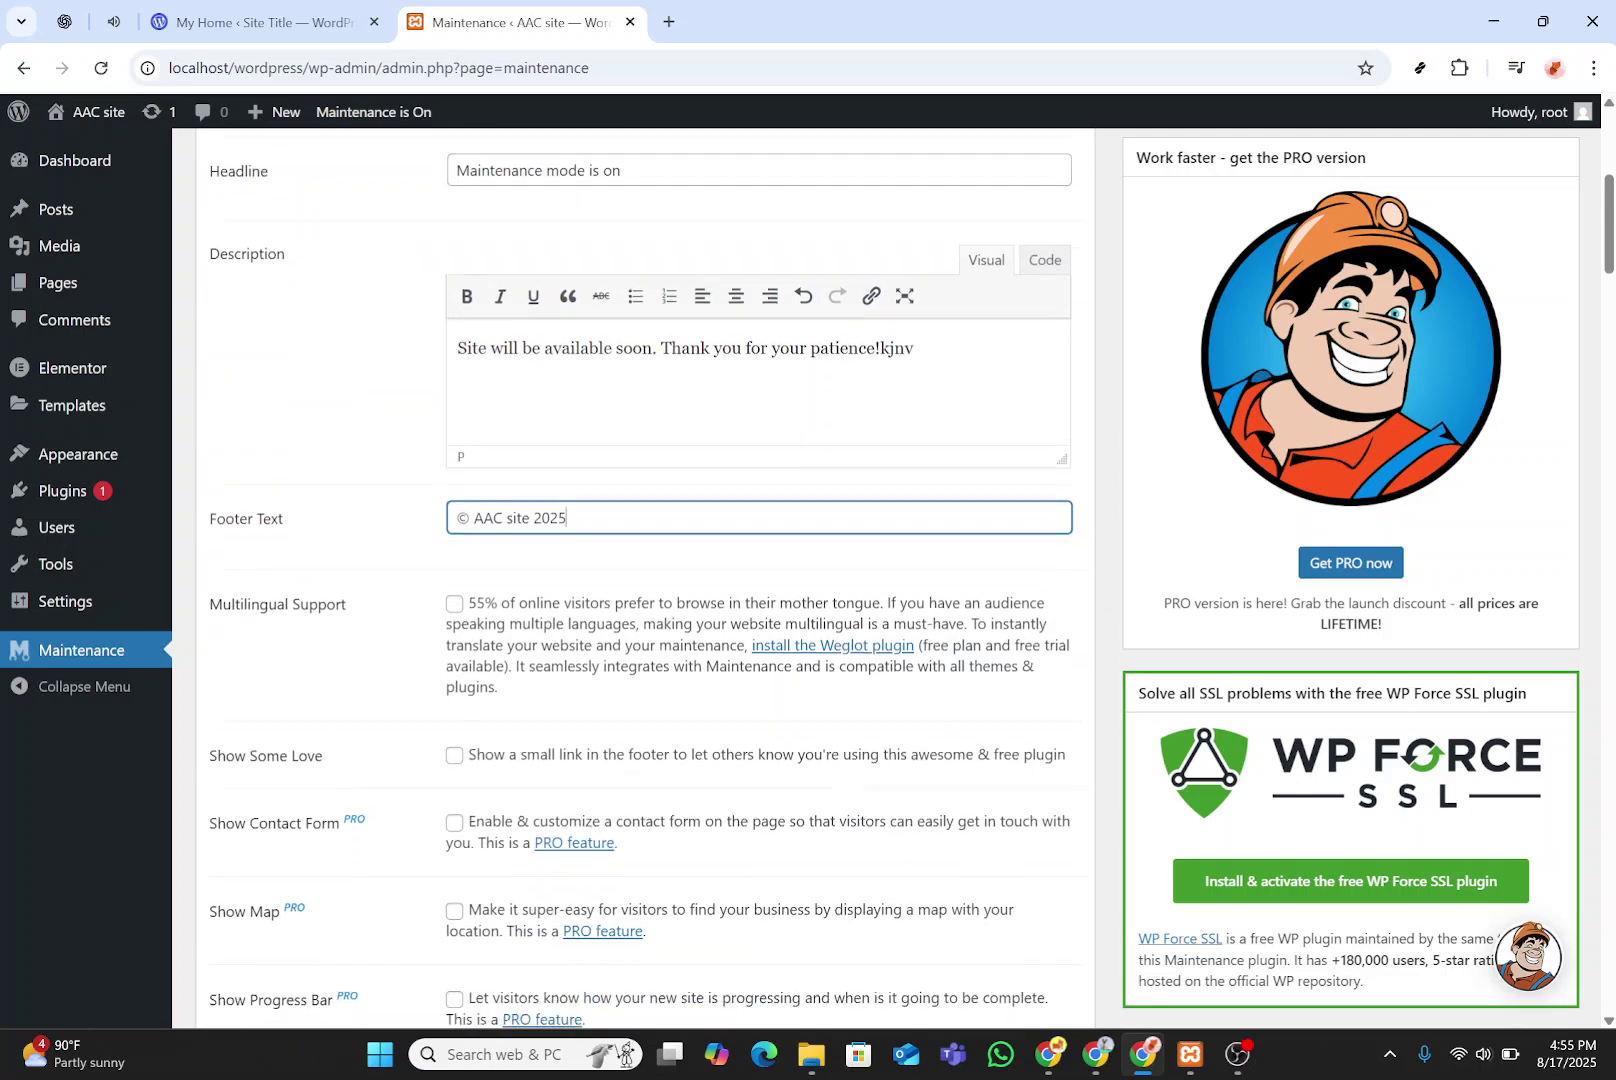
scroll(671, 559, down, 1)
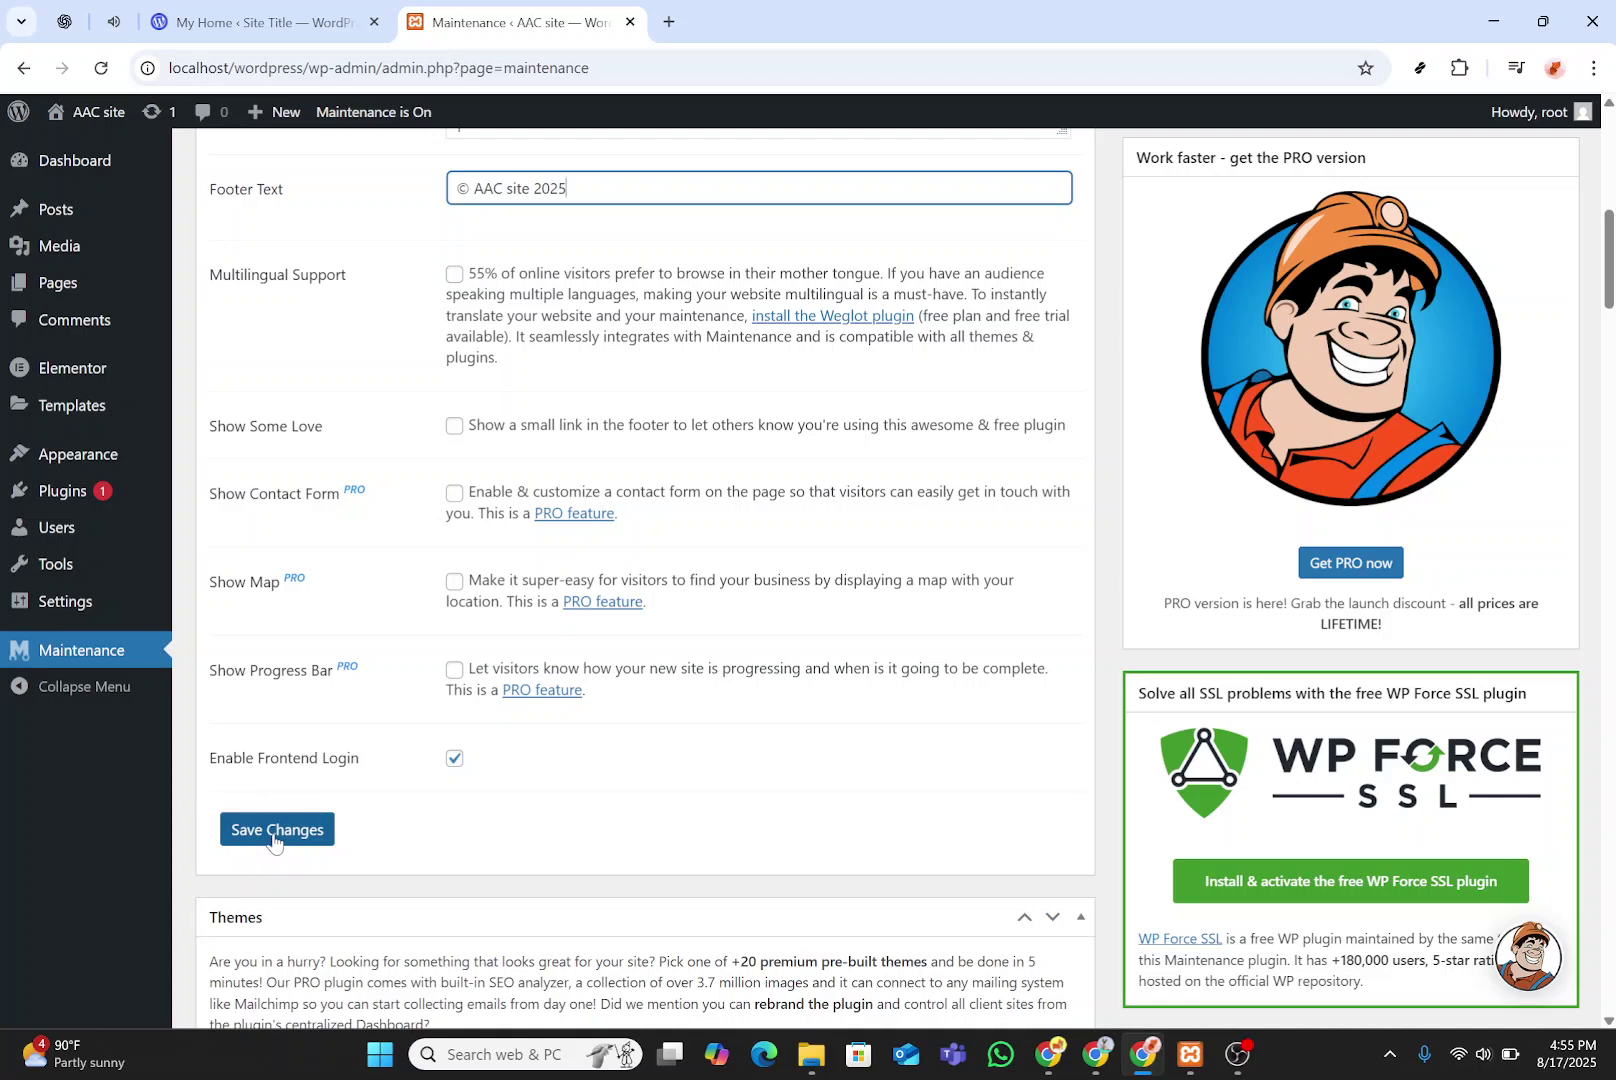
click(350, 838)
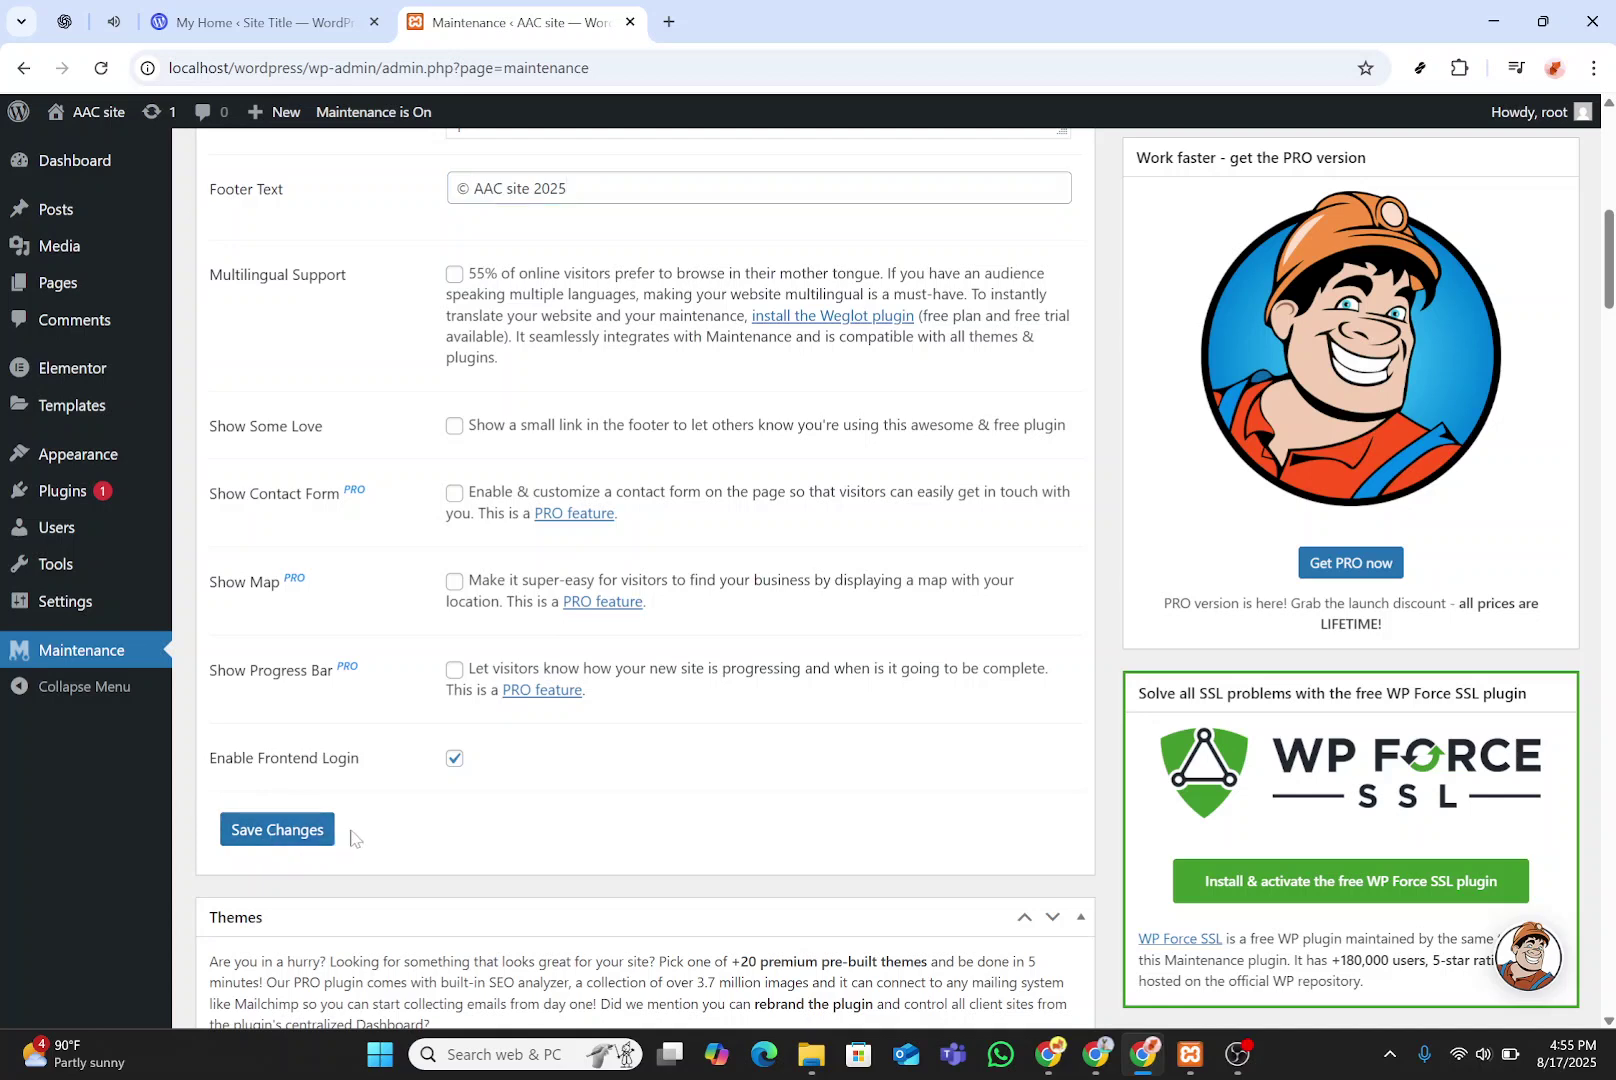
scroll(350, 838, up, 8)
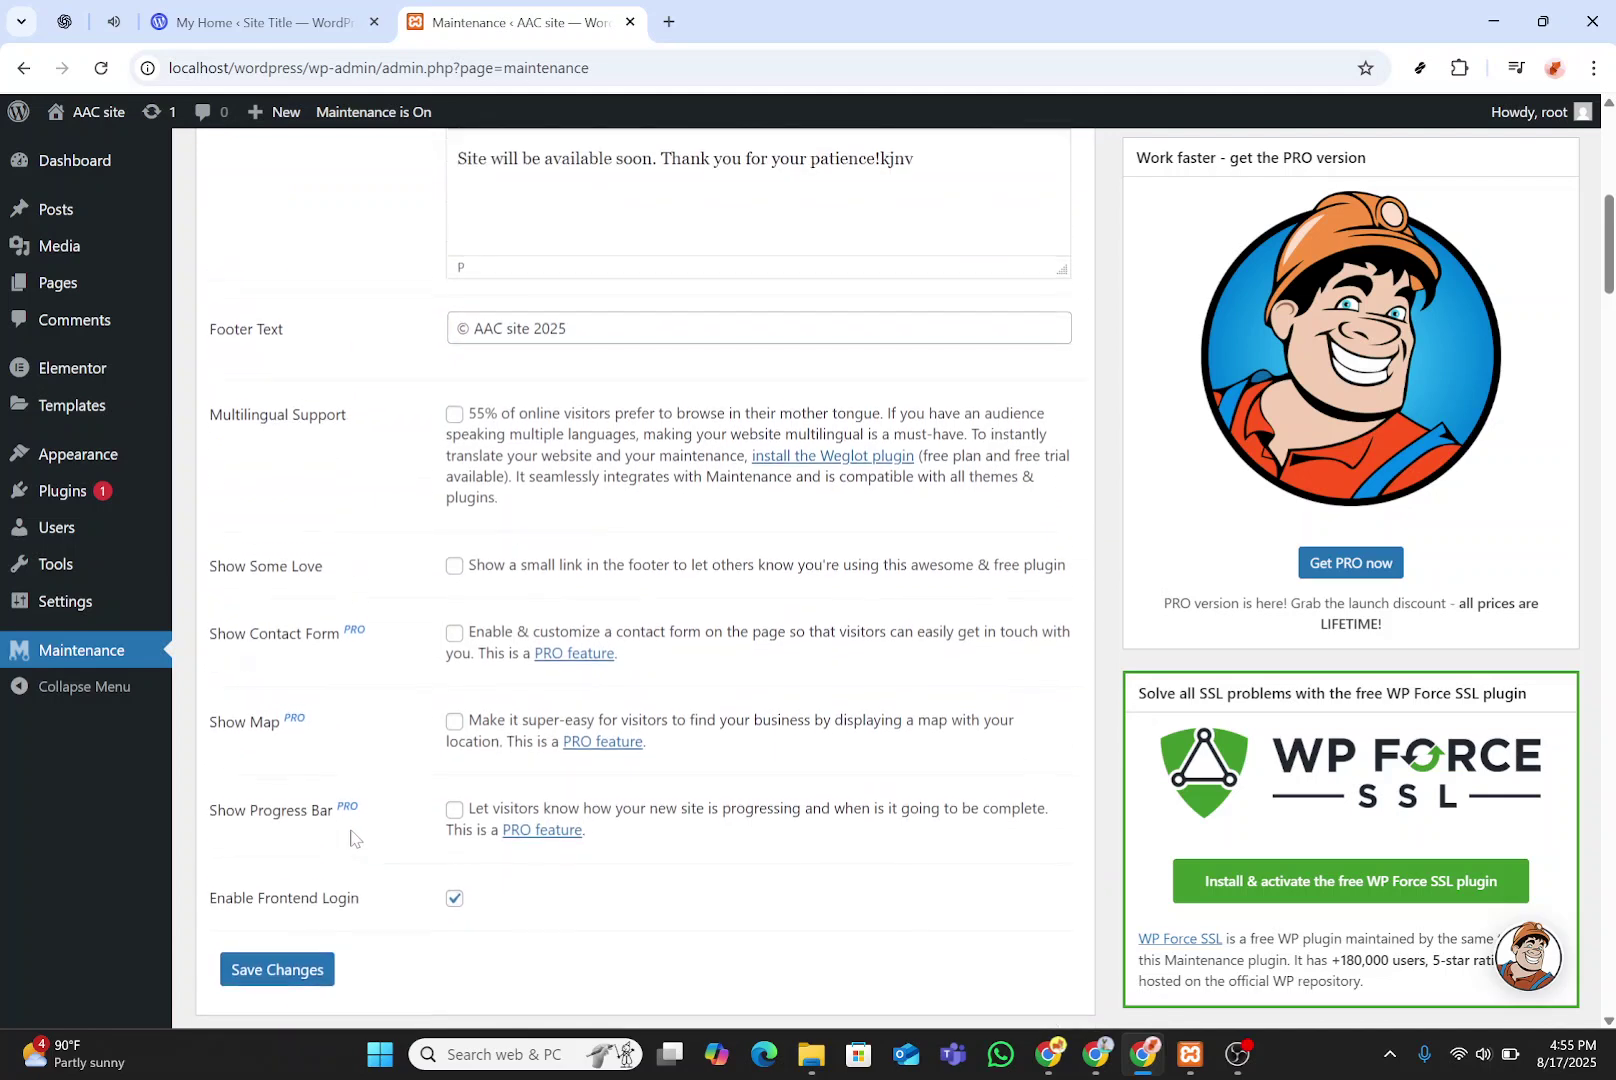
scroll(350, 838, up, 1)
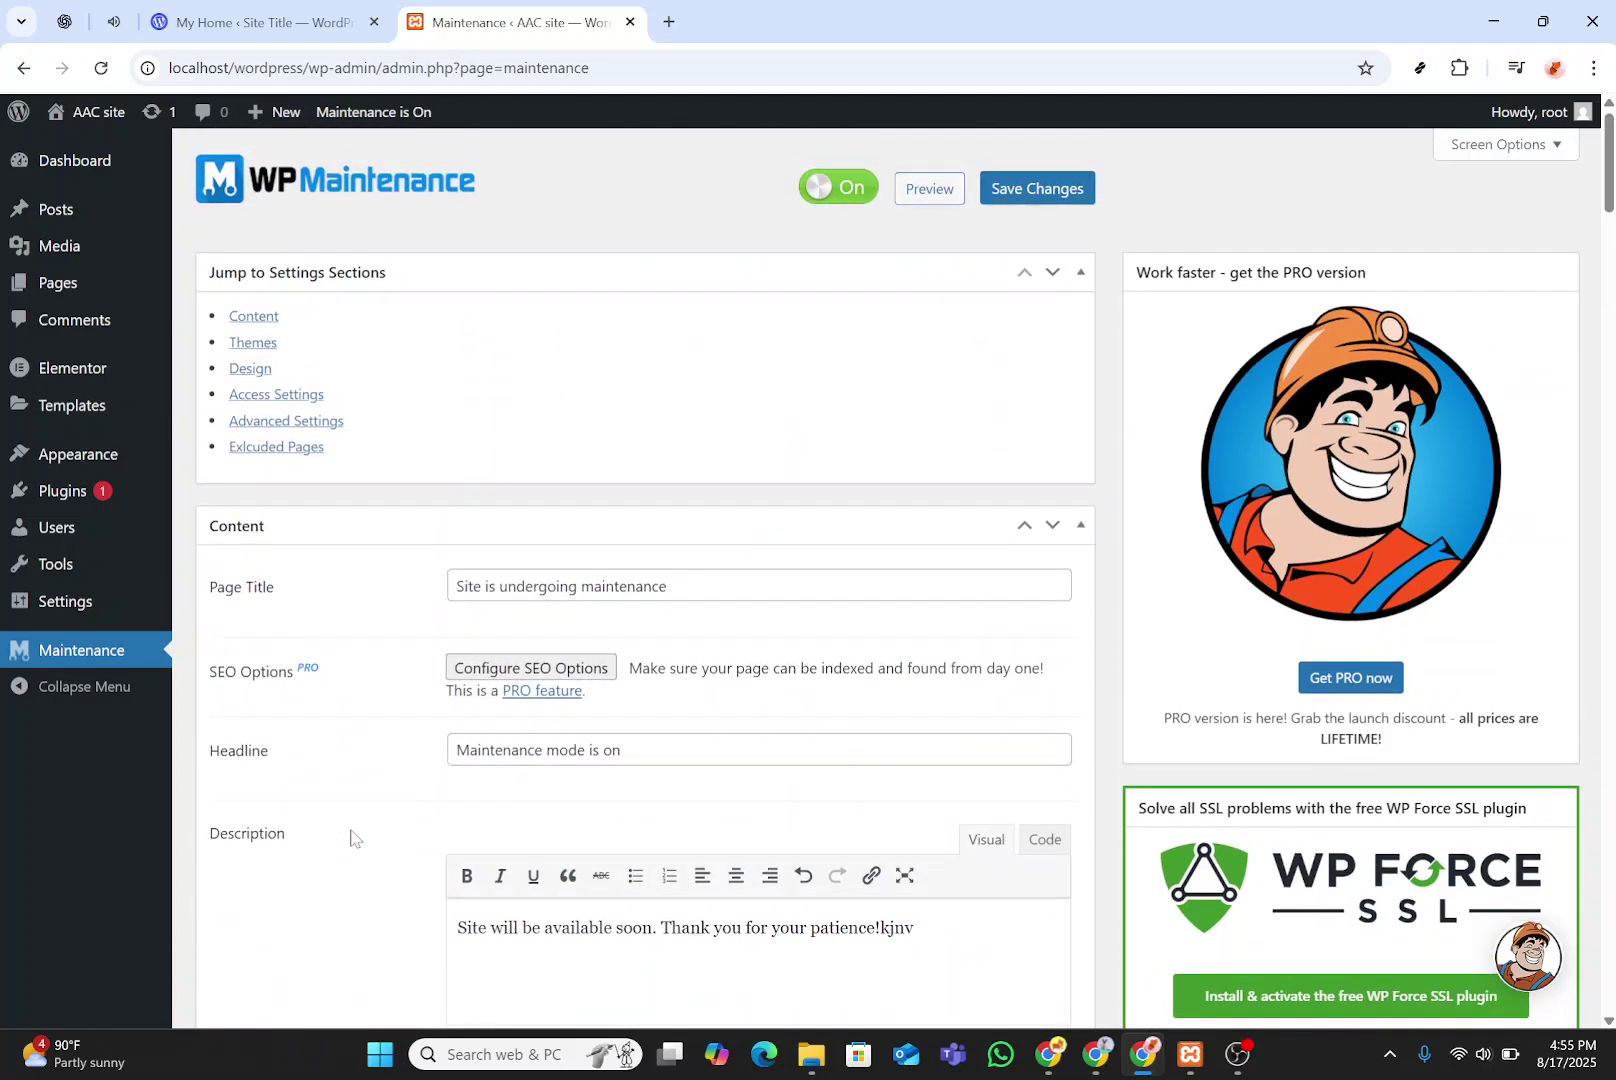